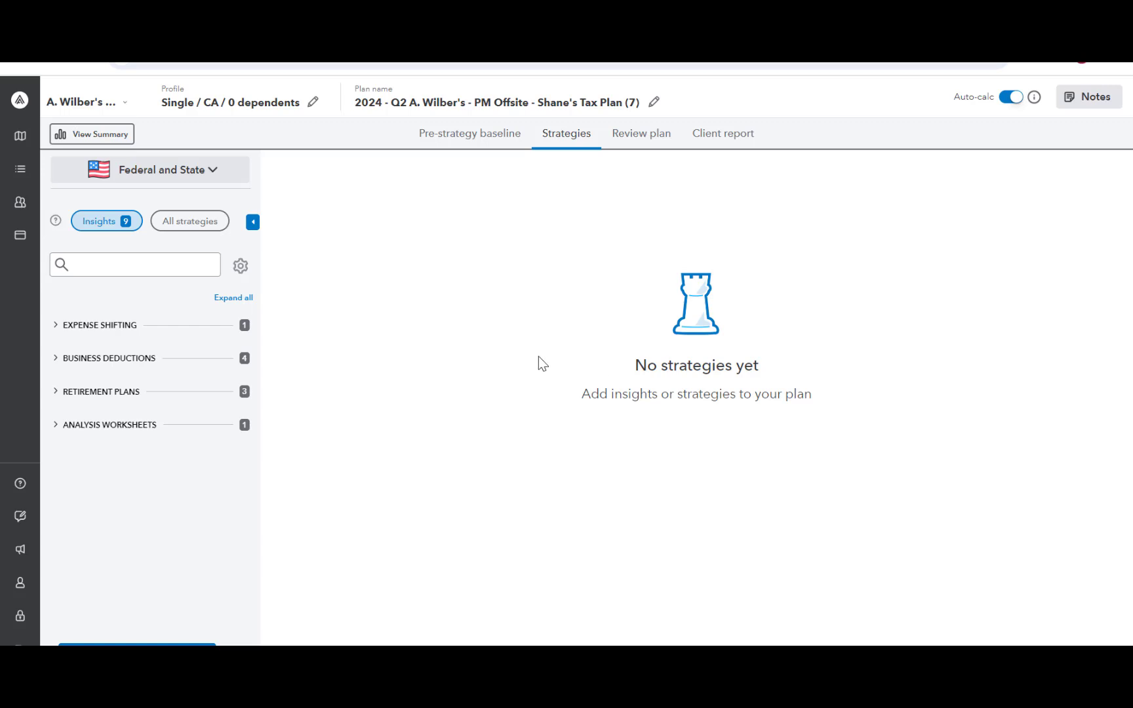
# In the pre-strategy baseline, set the S corporation K-1's 2024 additional amounts invested under Basis Limitation to 0.
pyautogui.click(464, 141)
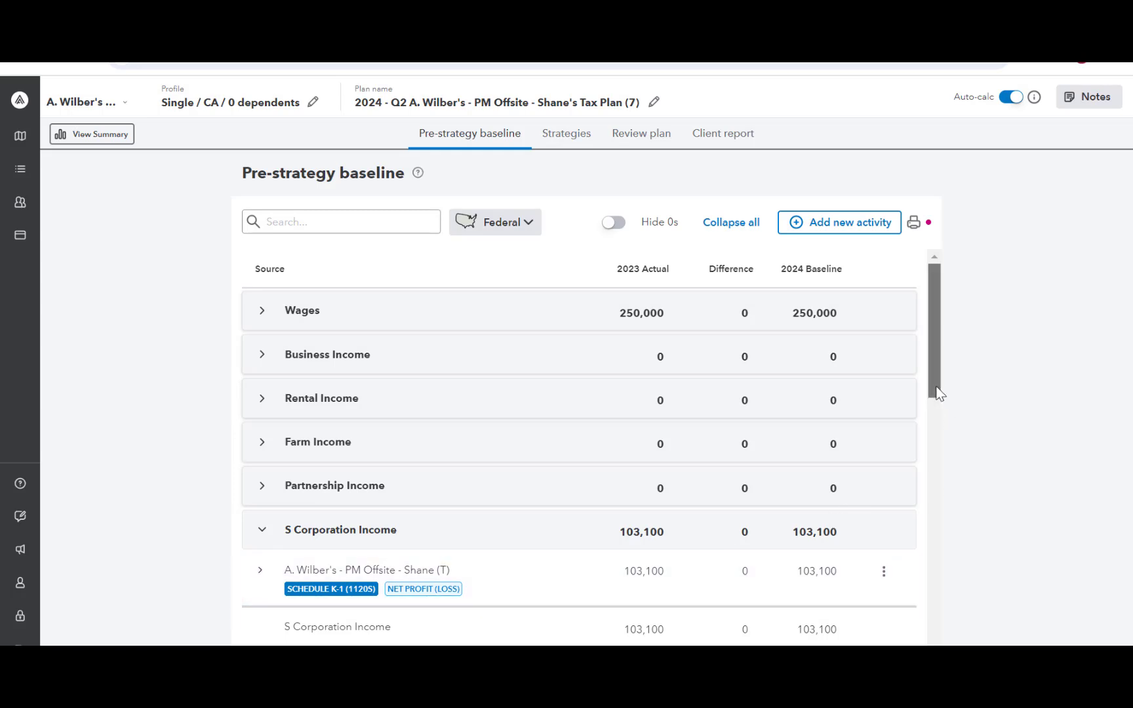
pyautogui.moveTo(937, 388); pyautogui.dragTo(935, 421)
pyautogui.scroll(-1, 327, 468)
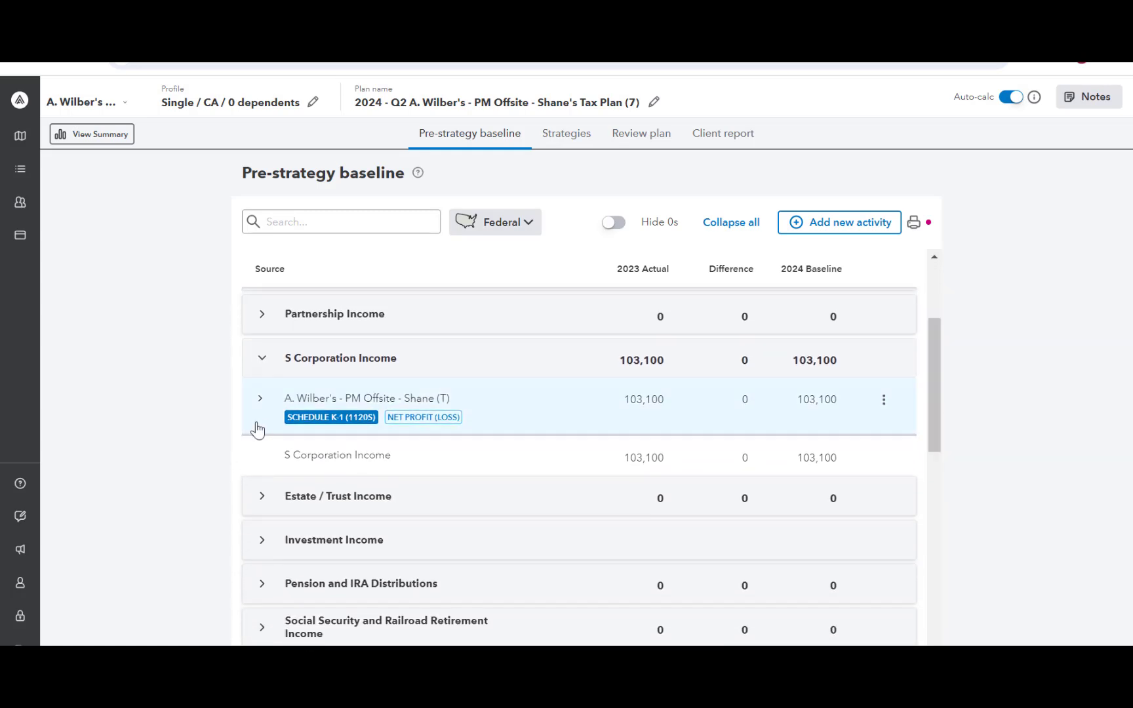
pyautogui.click(261, 401)
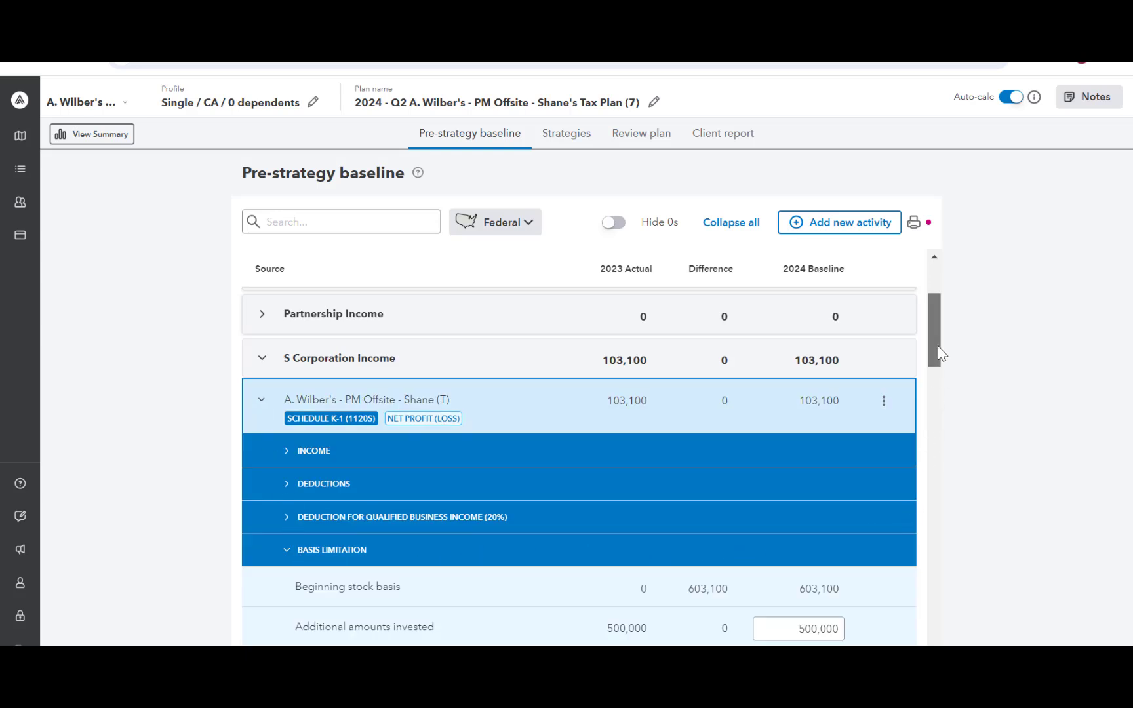
pyautogui.moveTo(937, 346); pyautogui.dragTo(941, 372)
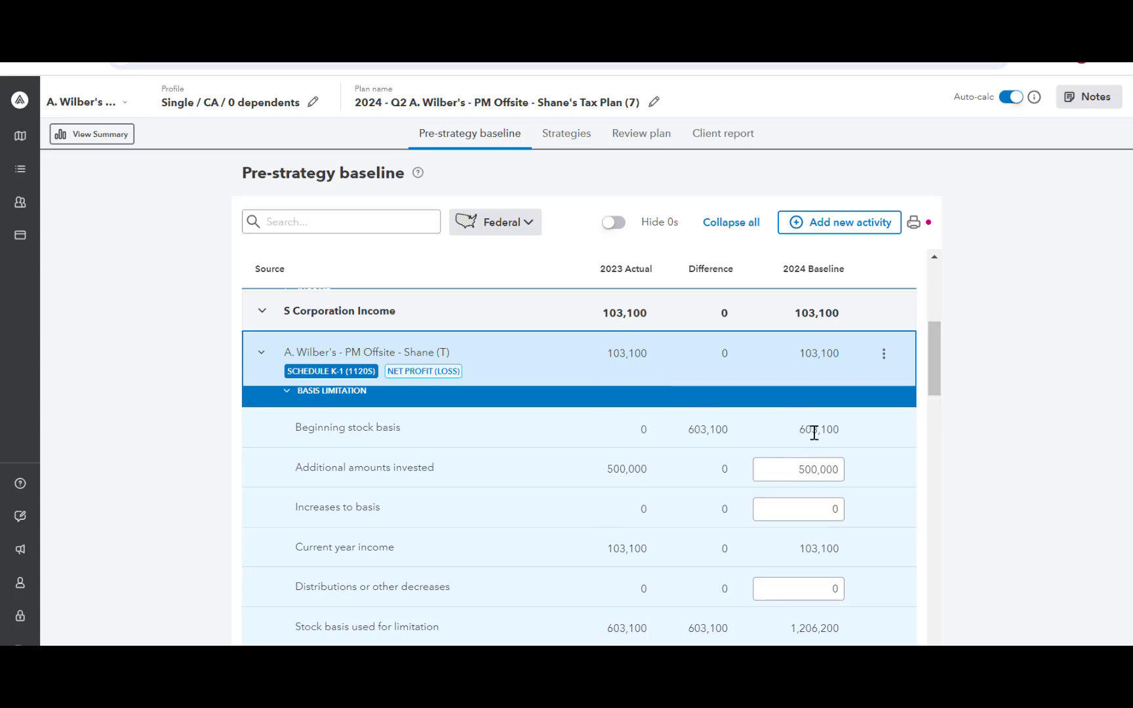
pyautogui.moveTo(794, 465); pyautogui.dragTo(827, 463)
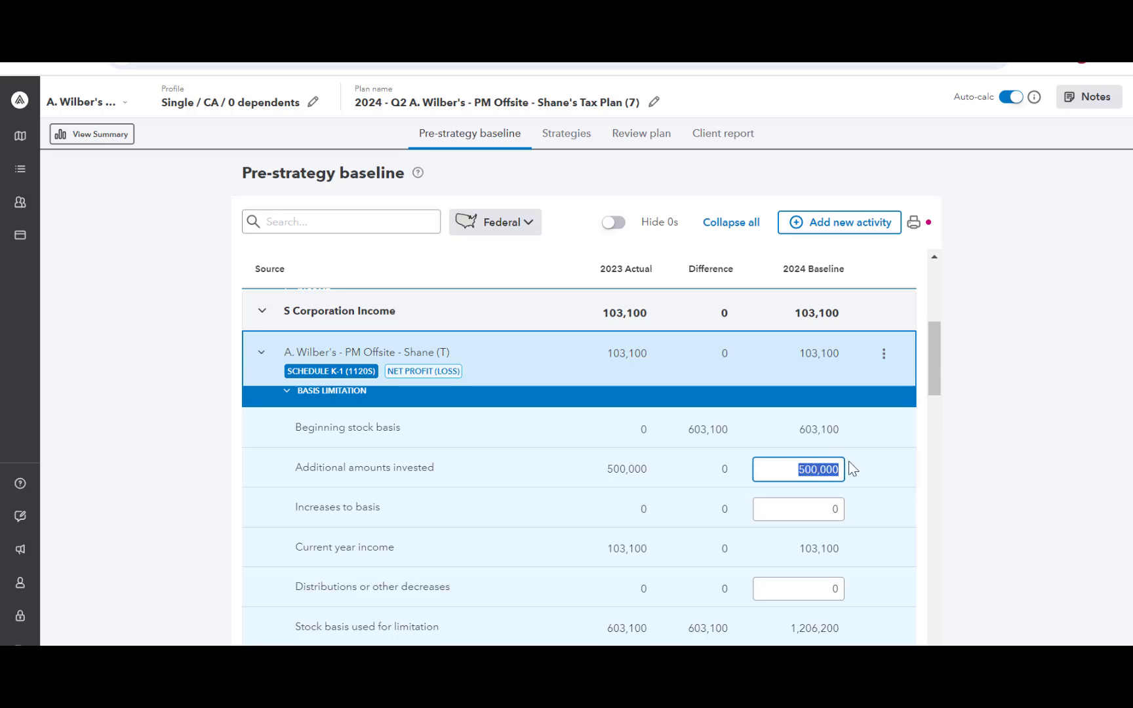
pyautogui.write('0')
pyautogui.click(871, 474)
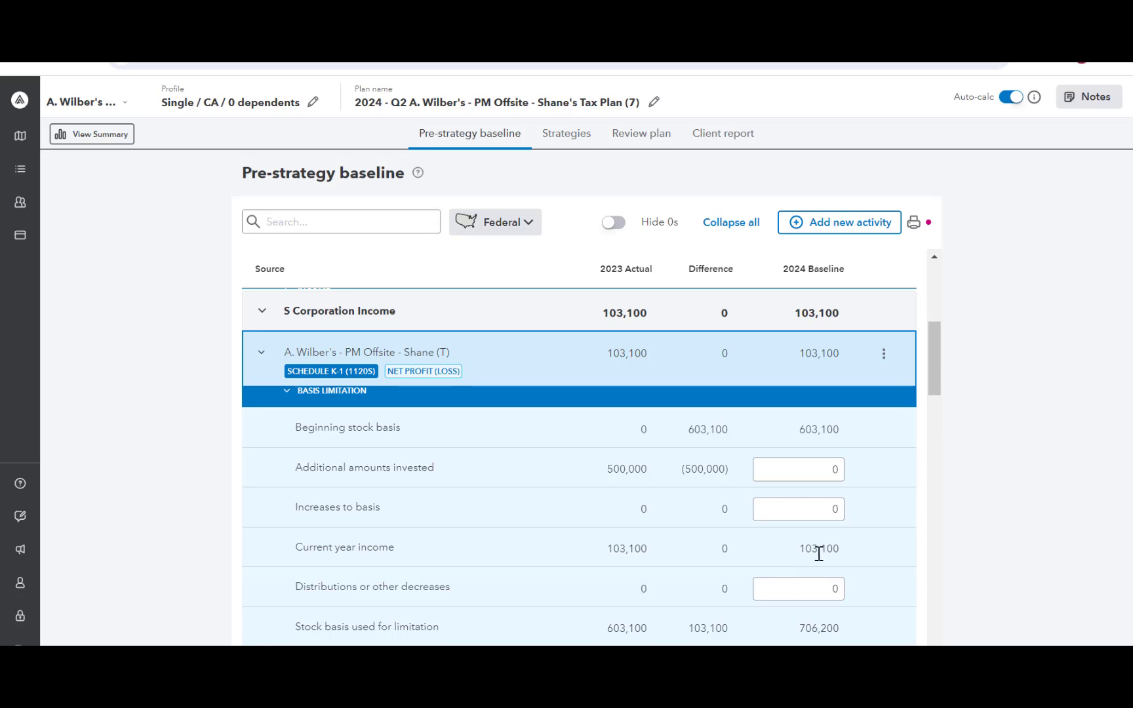
# Set the S corporation K-1's 2024 baseline ordinary income (loss) to 503,310.
pyautogui.moveTo(927, 382); pyautogui.dragTo(946, 305)
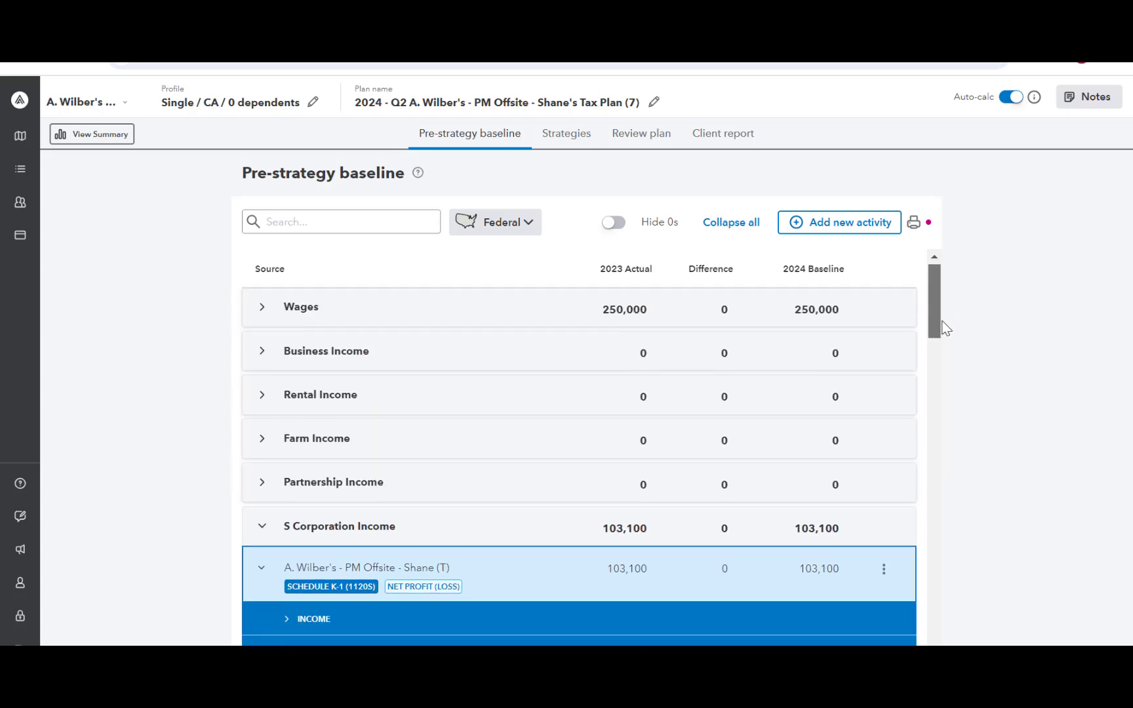
pyautogui.scroll(-3, 938, 331)
pyautogui.click(314, 471)
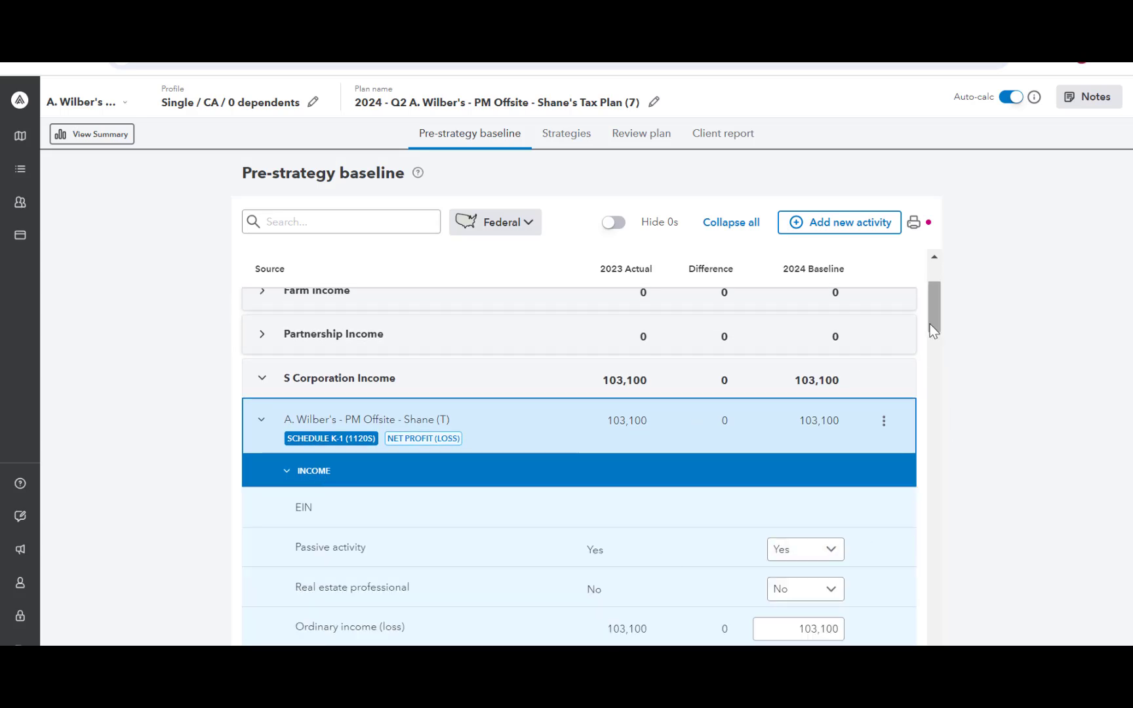
pyautogui.moveTo(930, 324)
pyautogui.mouseDown()
pyautogui.moveTo(930, 360)
pyautogui.moveTo(935, 344)
pyautogui.mouseUp()
pyautogui.click(806, 450)
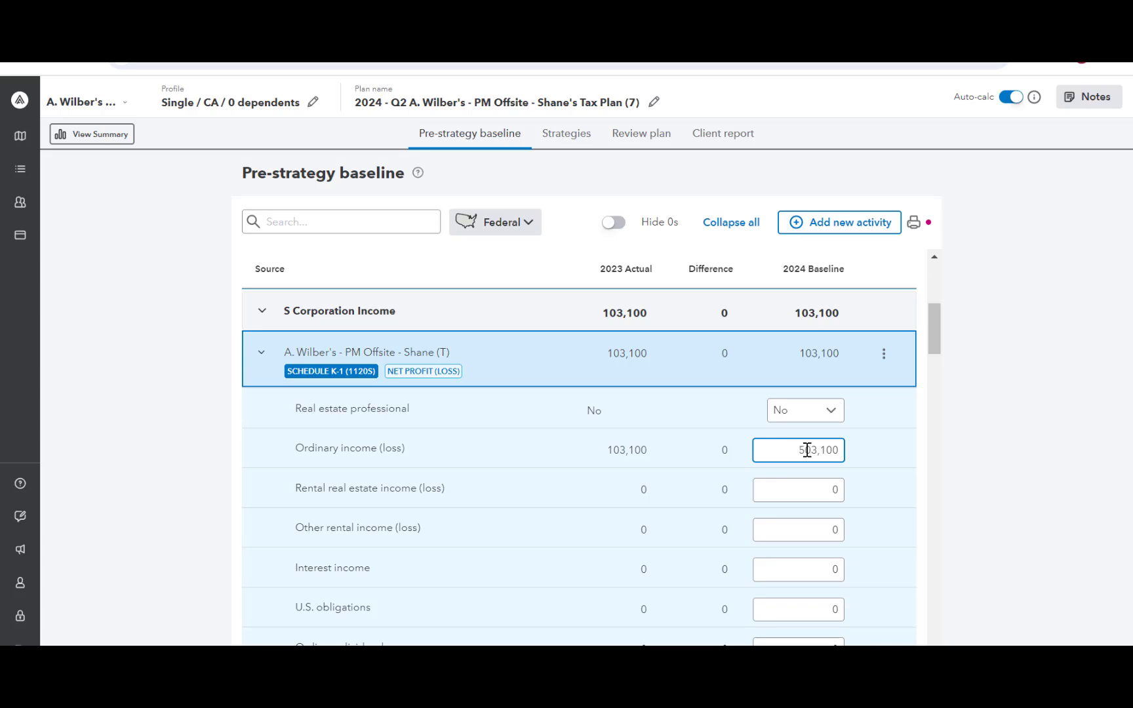
pyautogui.write('0')
pyautogui.press('BackSpace')
pyautogui.click(920, 489)
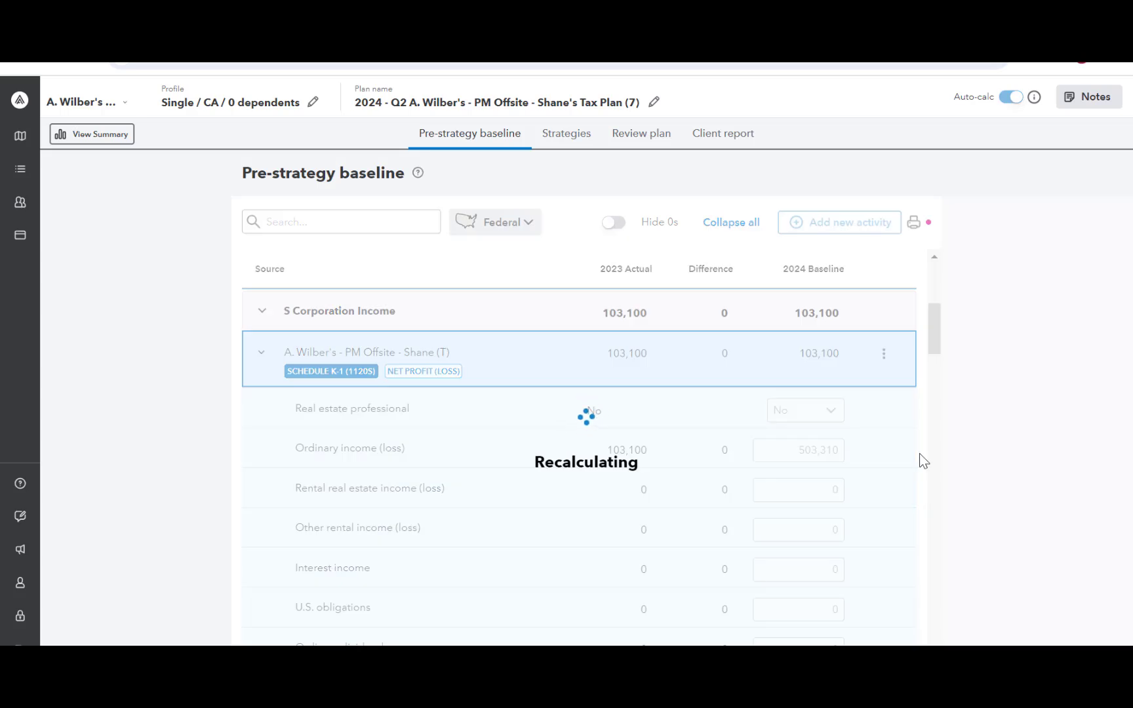
# Set the S corporation's 2024 baseline additional loans to 67,000 in its basis limitation details.
pyautogui.moveTo(938, 342); pyautogui.dragTo(941, 485)
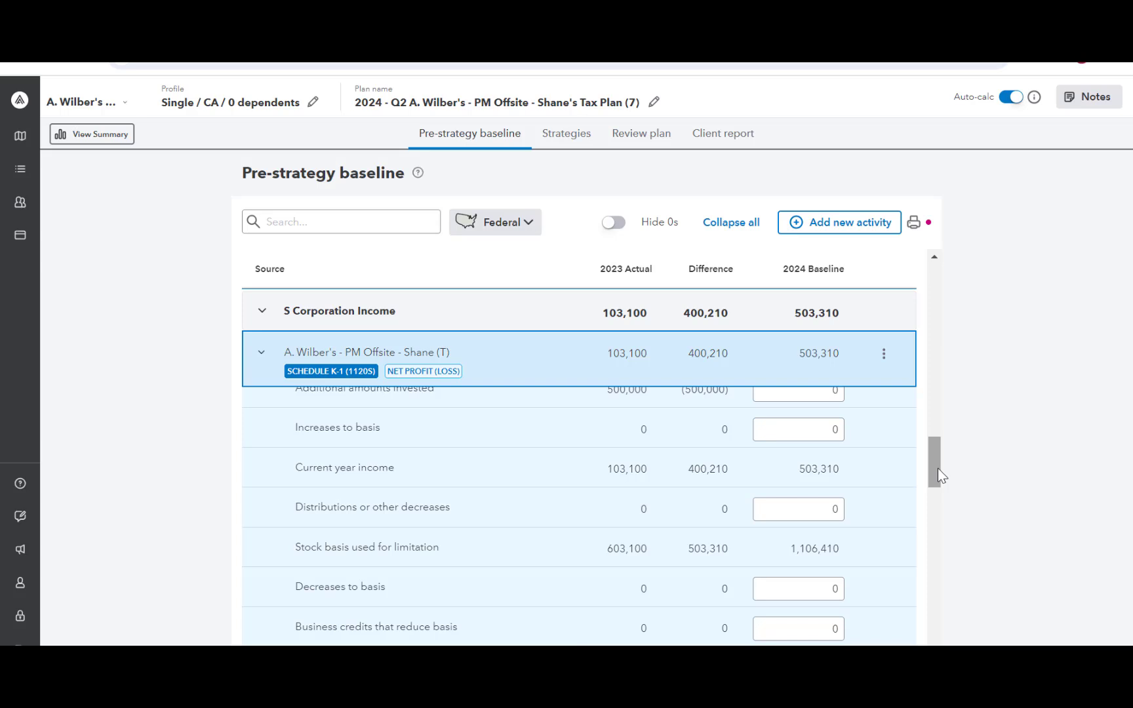
pyautogui.moveTo(937, 468); pyautogui.dragTo(937, 511)
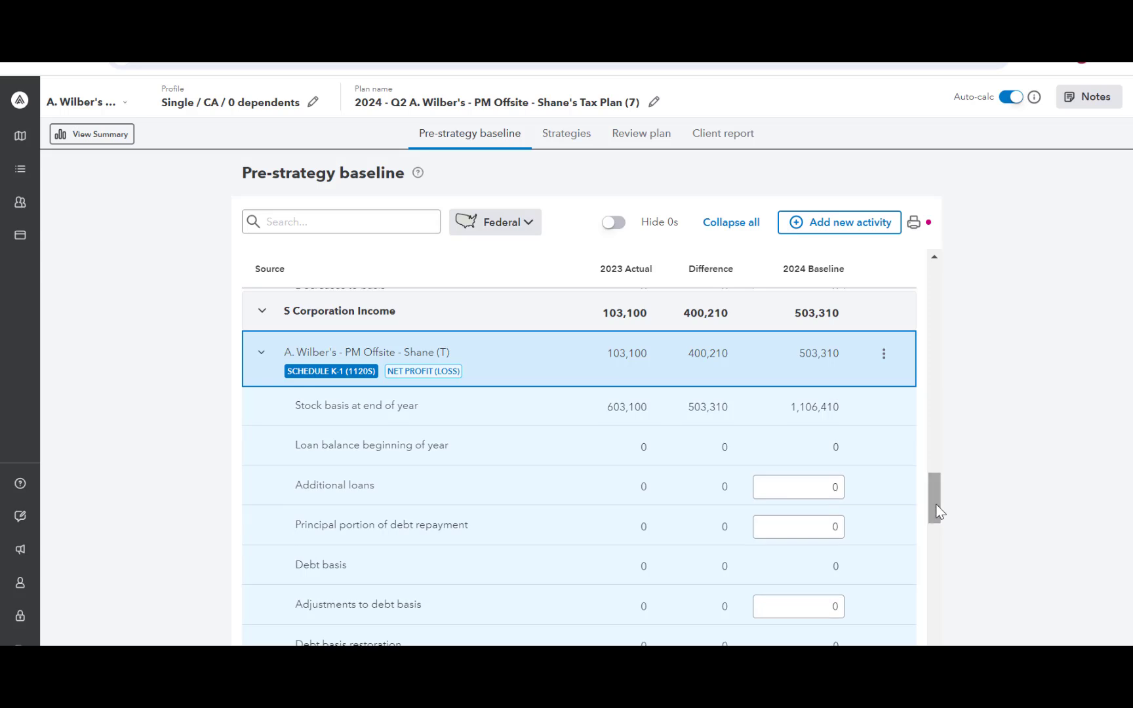
pyautogui.click(812, 486)
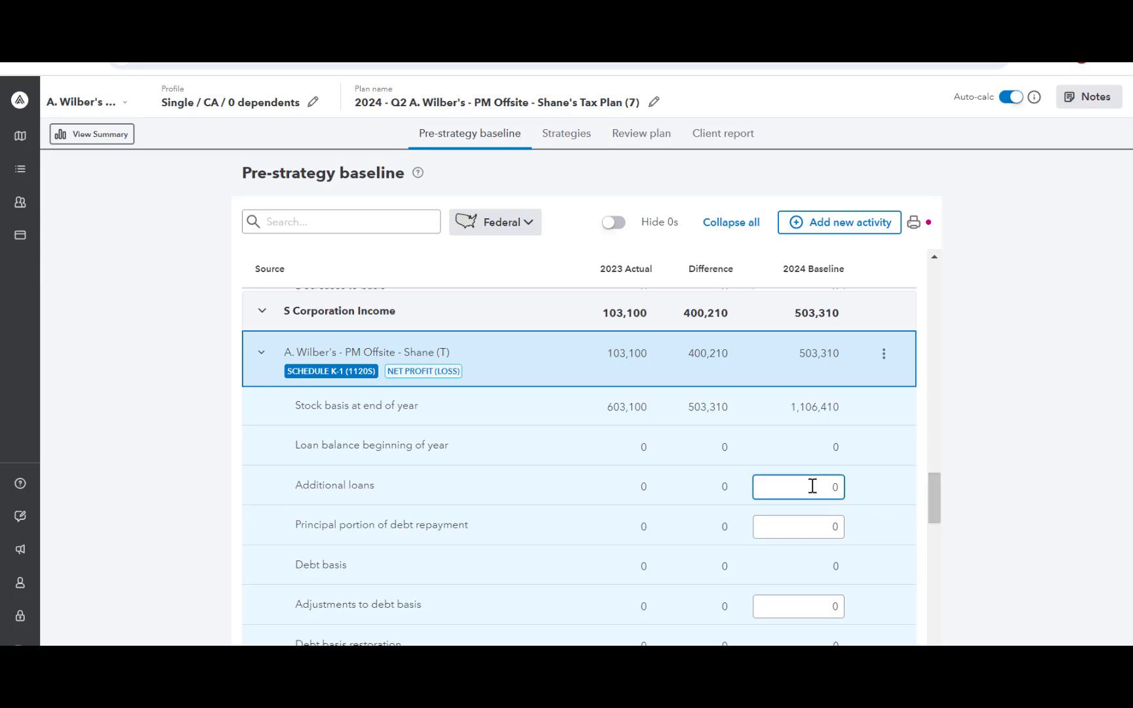
pyautogui.write('67,00')
pyautogui.click(892, 517)
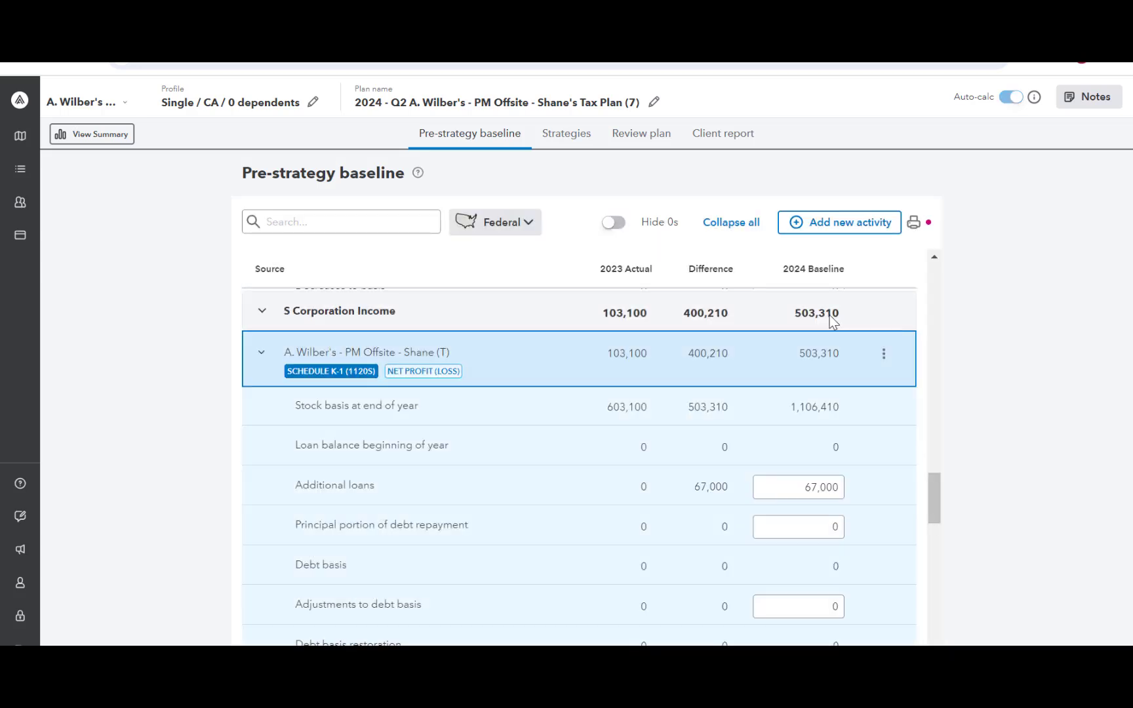
# Examine the S Corp basis analysis insight among the analysis worksheets in the plan's strategies.
pyautogui.click(579, 141)
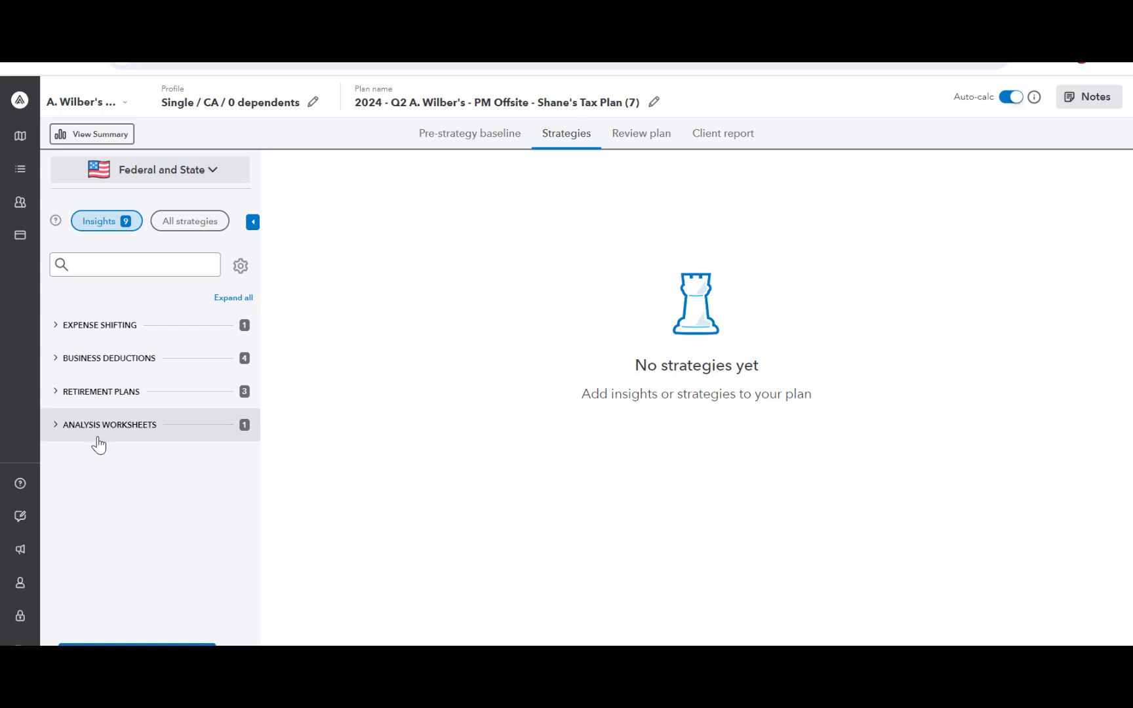
pyautogui.click(100, 433)
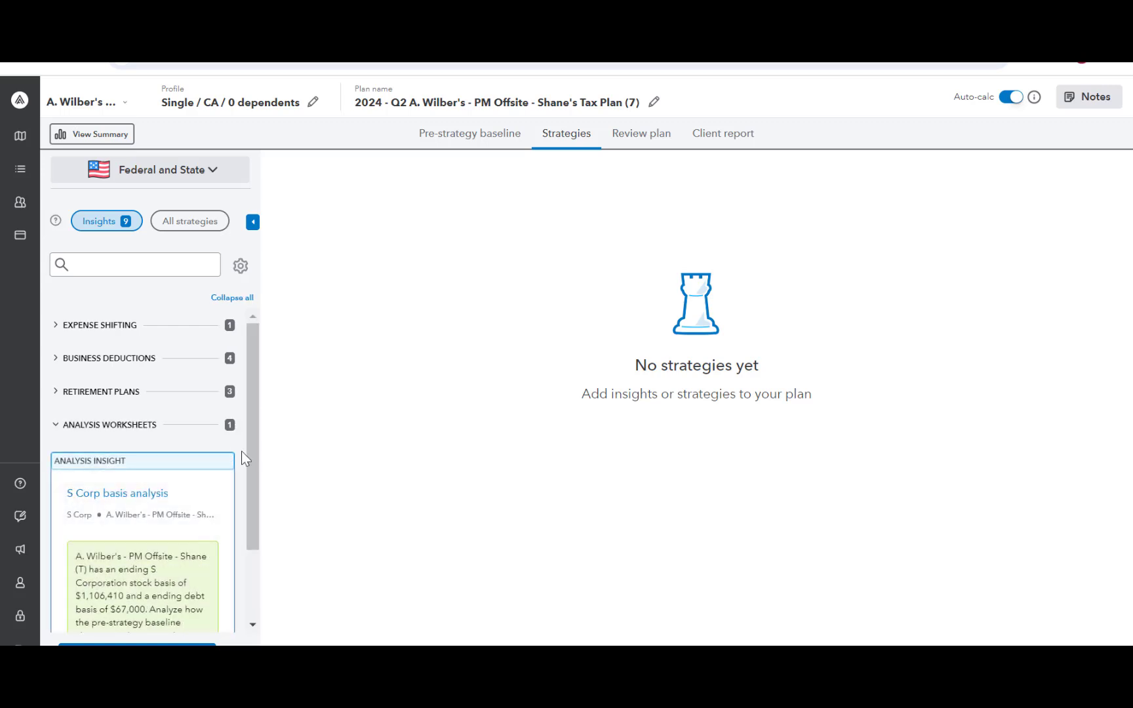
pyautogui.moveTo(252, 460); pyautogui.dragTo(254, 518)
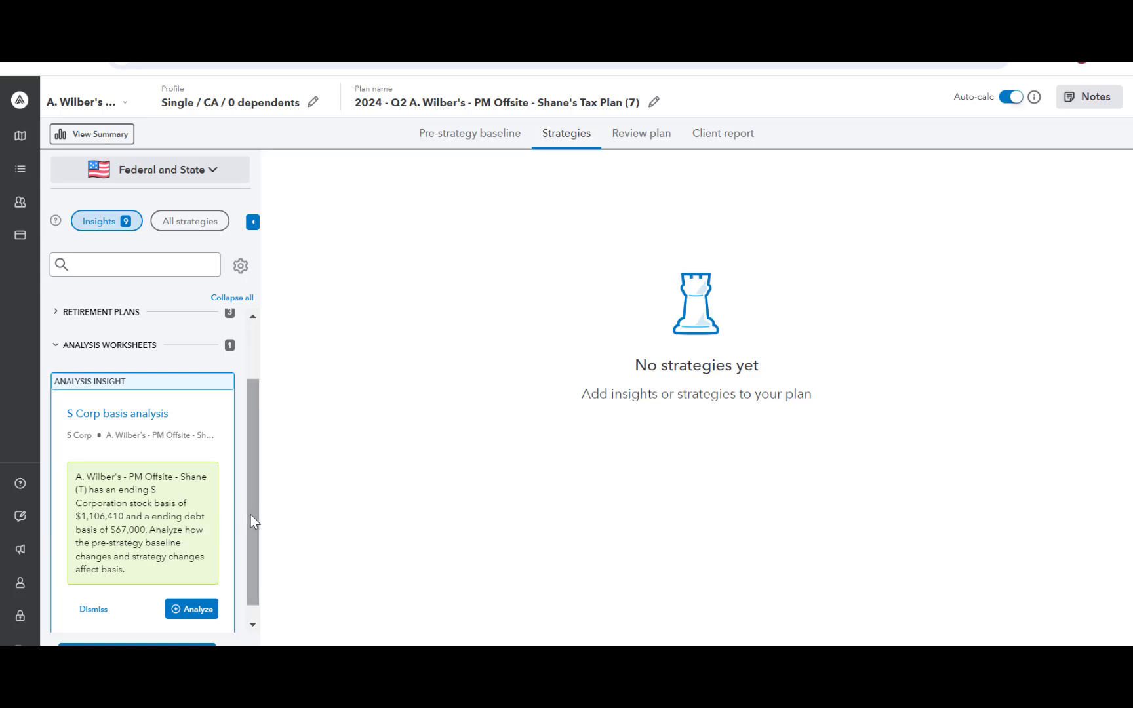
pyautogui.moveTo(251, 513); pyautogui.dragTo(262, 448)
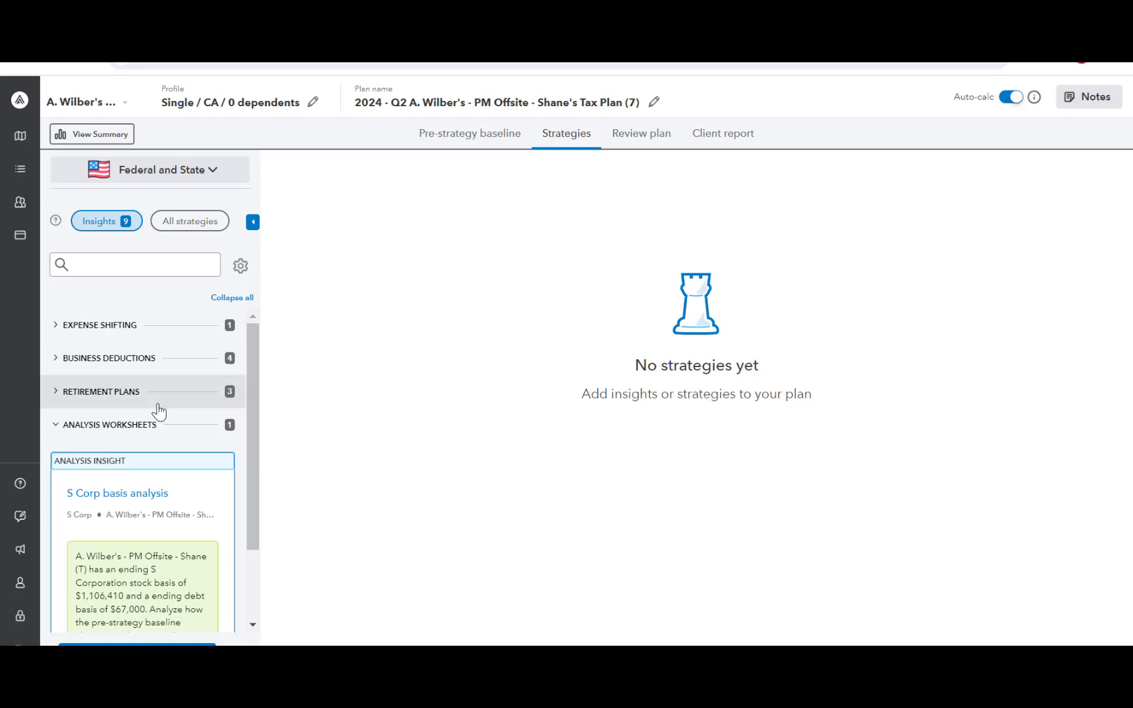
# Add the Bonus depreciation strategy for the S corporation with a depreciable basis of 60,000 and a depreciable life of 5.
pyautogui.click(59, 359)
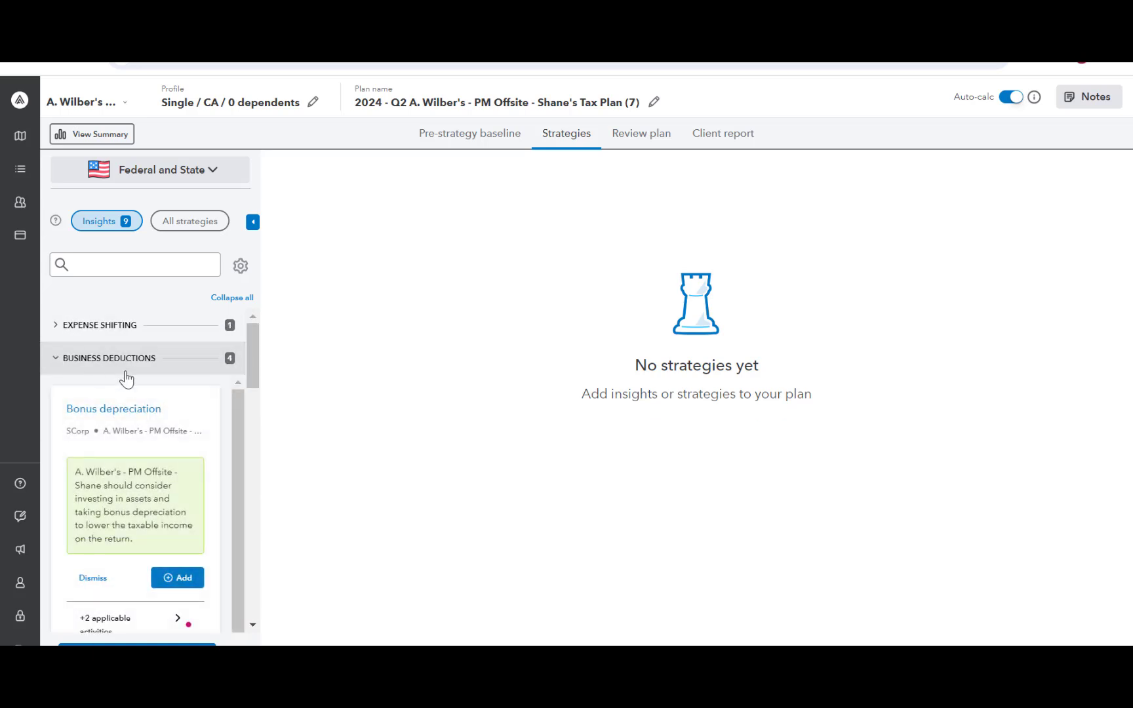
pyautogui.click(189, 565)
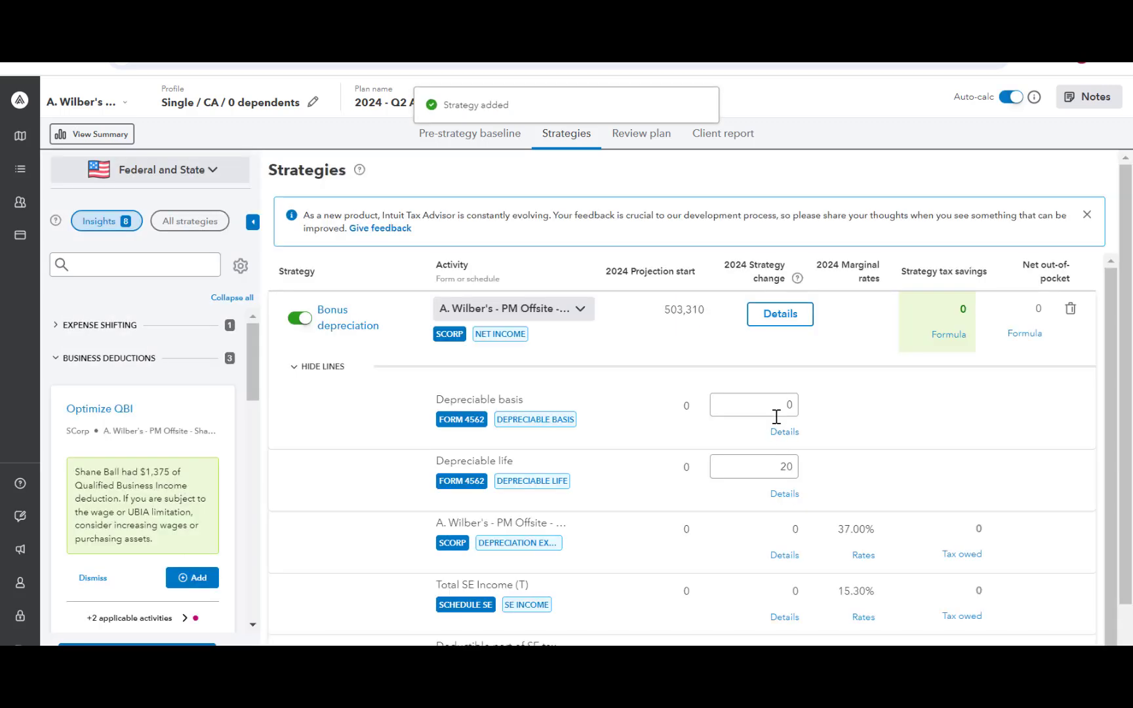
pyautogui.click(773, 405)
pyautogui.write('60,000')
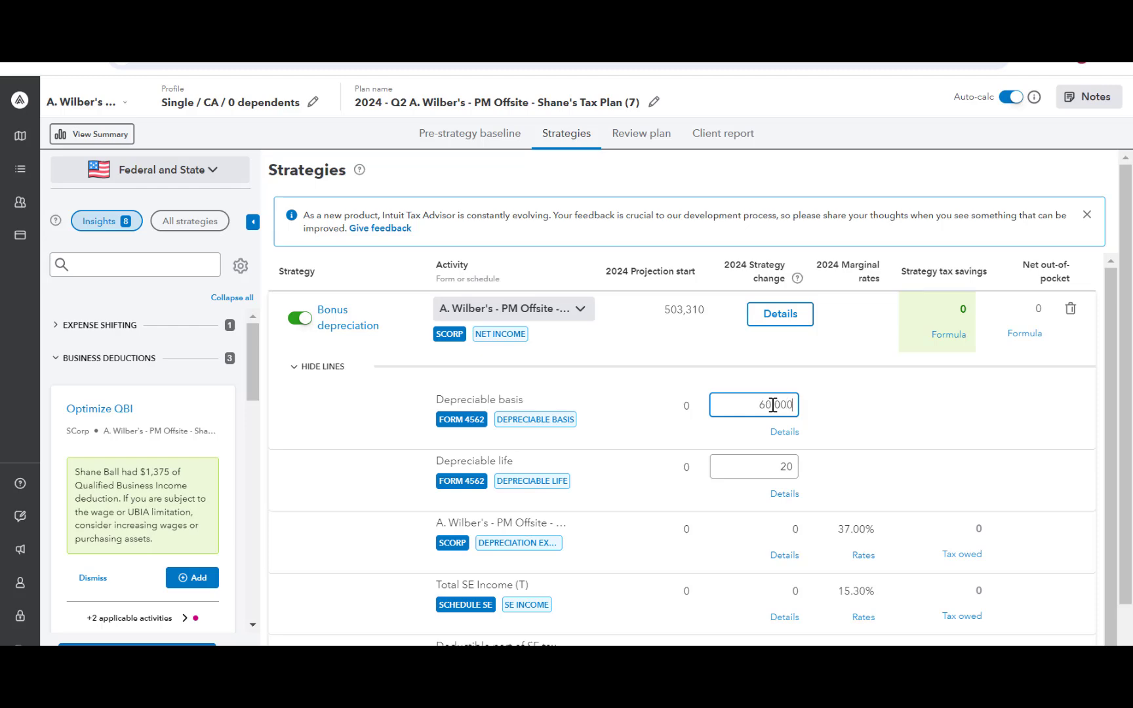
pyautogui.click(775, 475)
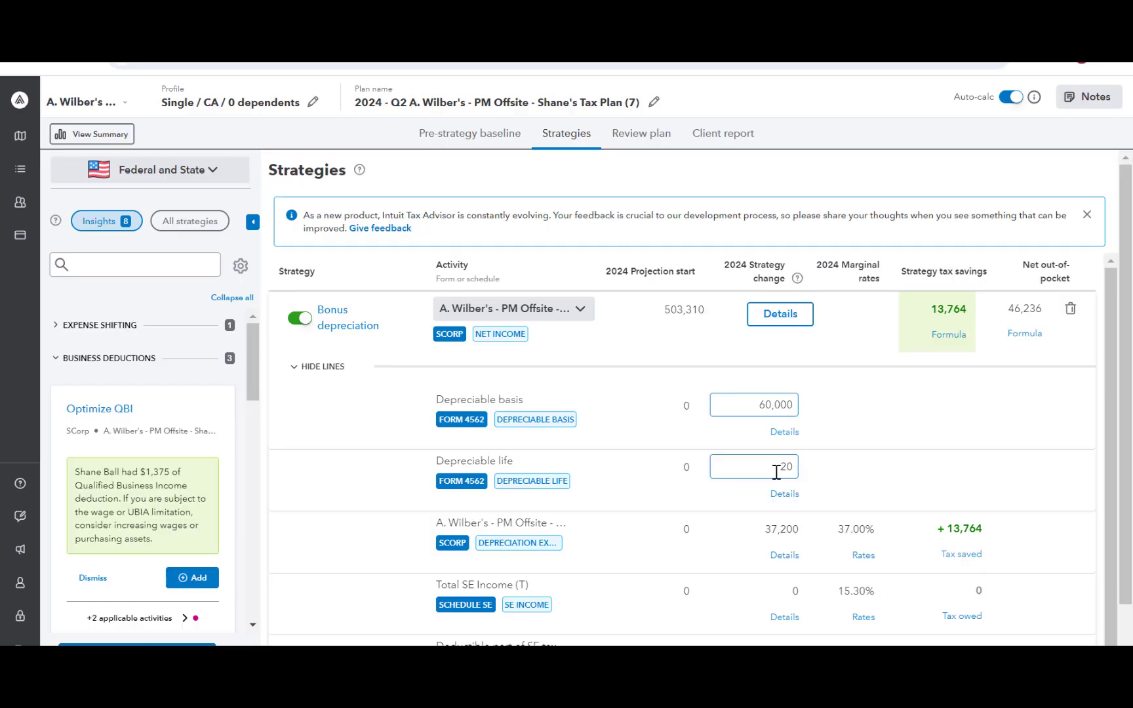
pyautogui.click(776, 472)
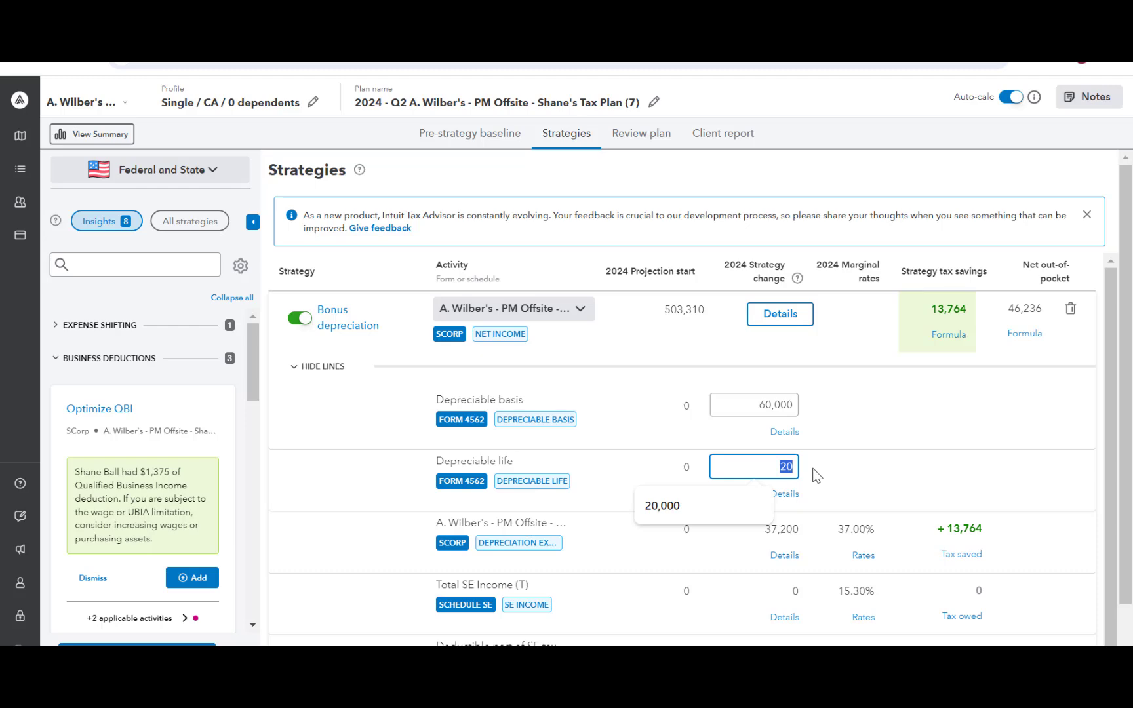
pyautogui.write('5')
pyautogui.click(844, 460)
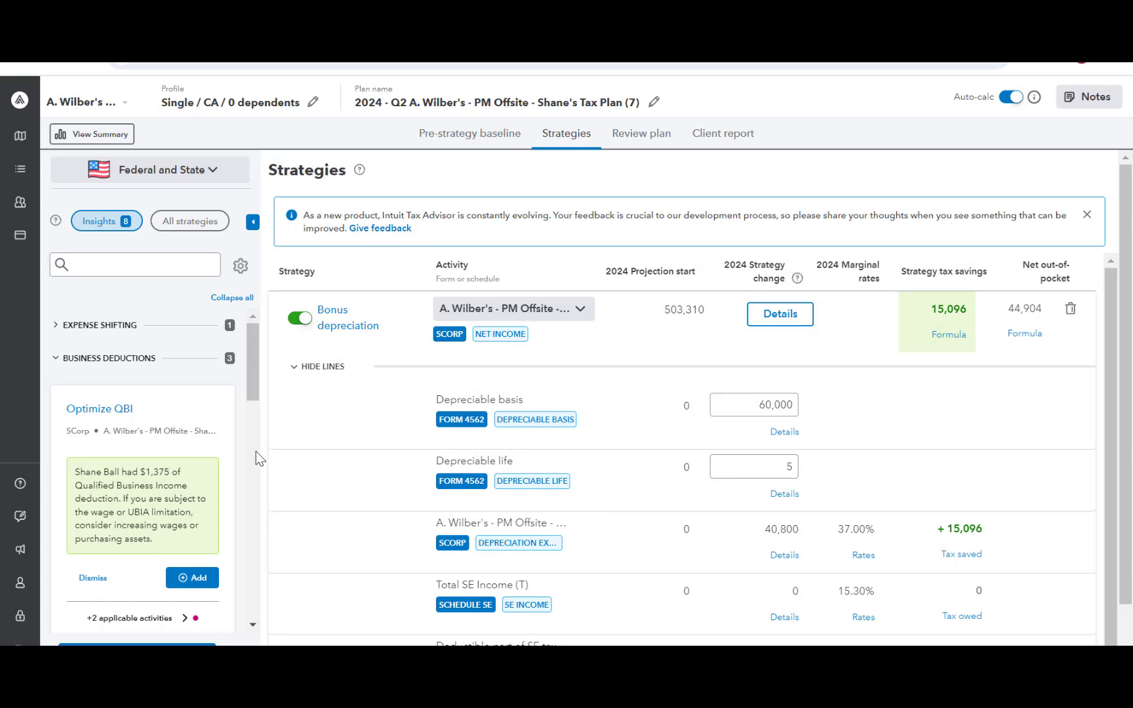
# Run the S Corp basis analysis and examine the strategy changes and resulting stock basis figures.
pyautogui.moveTo(253, 381); pyautogui.dragTo(271, 627)
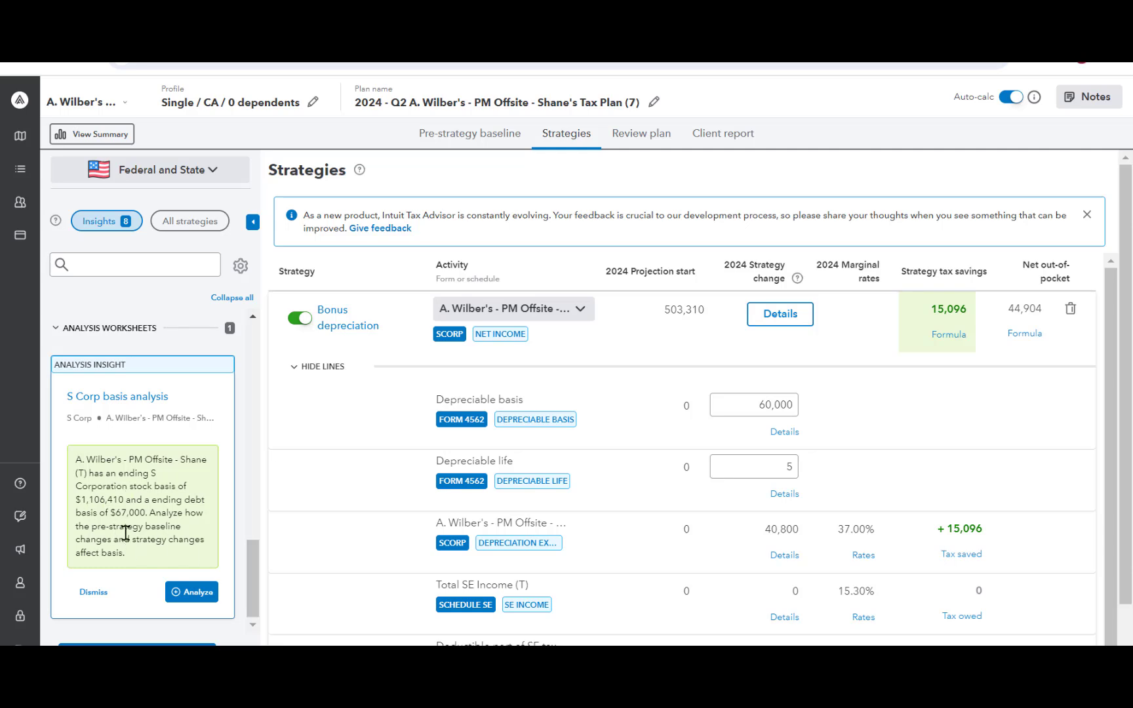
pyautogui.click(179, 594)
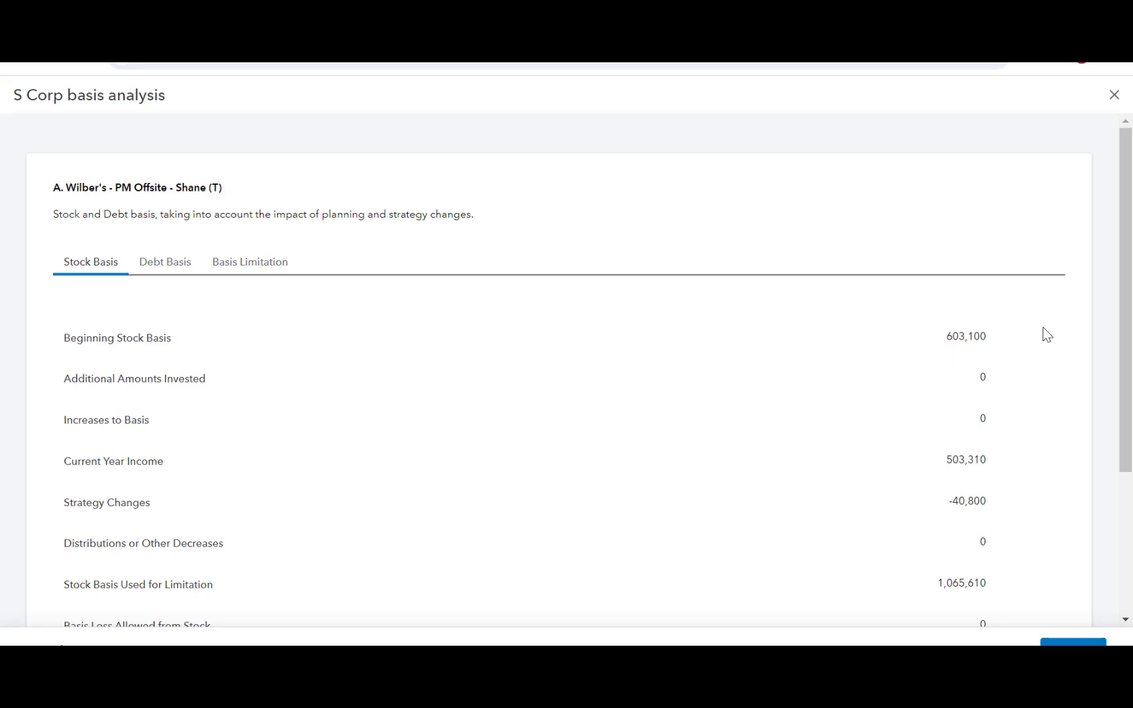
pyautogui.scroll(-1, 1127, 393)
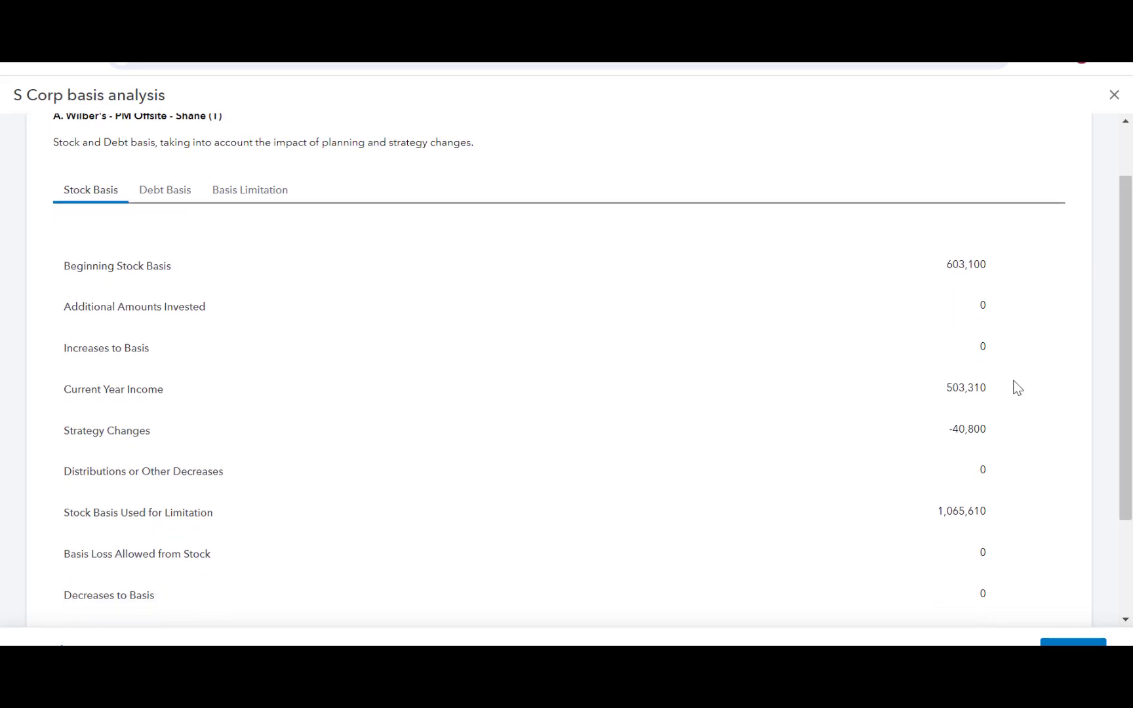
pyautogui.moveTo(947, 430); pyautogui.dragTo(989, 428)
pyautogui.moveTo(932, 512); pyautogui.dragTo(993, 504)
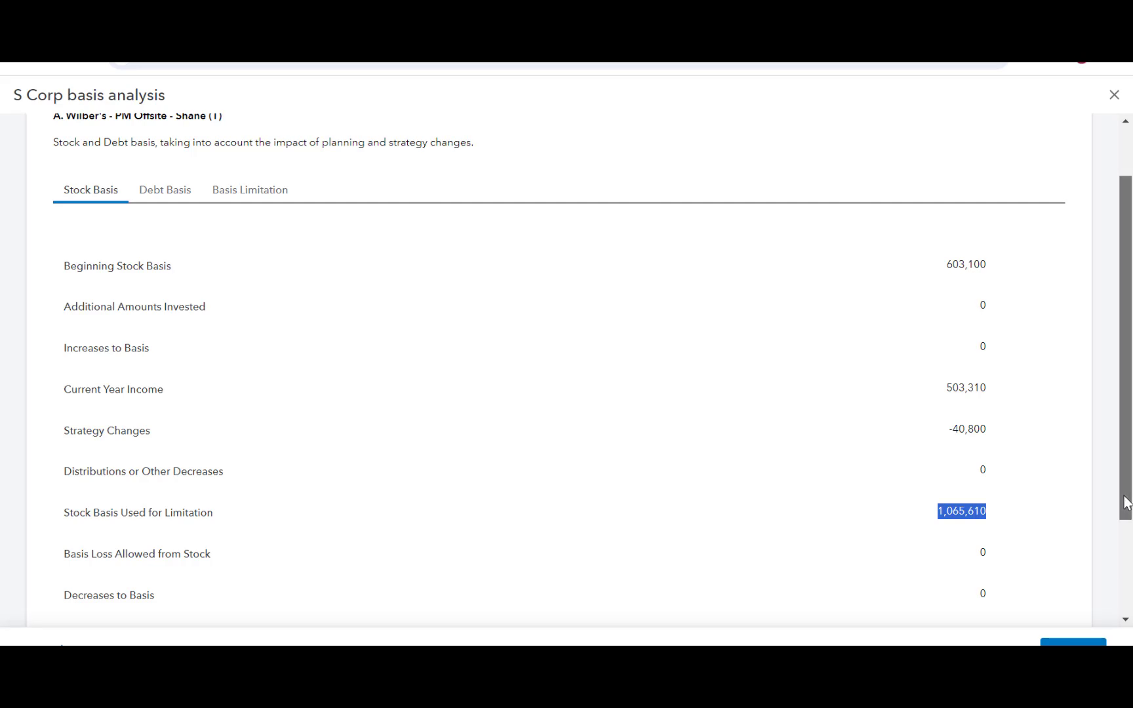
pyautogui.moveTo(1121, 503); pyautogui.dragTo(1119, 575)
pyautogui.moveTo(933, 562); pyautogui.dragTo(992, 564)
pyautogui.moveTo(1125, 501); pyautogui.dragTo(893, 253)
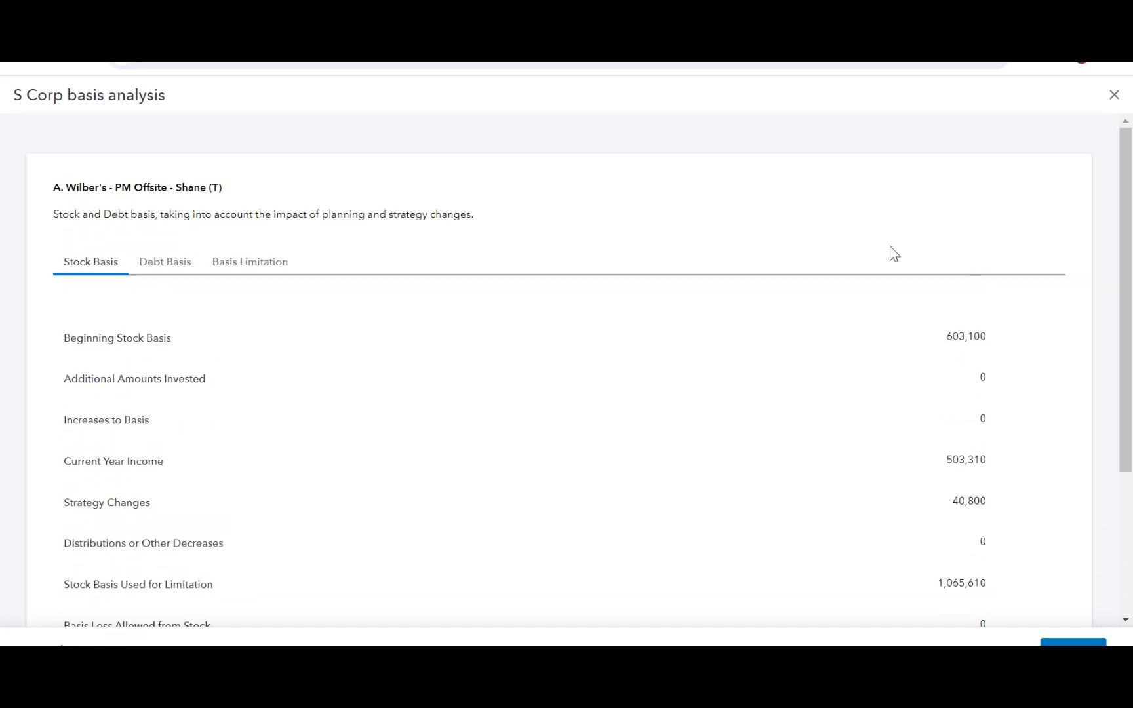
# Review the debt basis and basis limitation in the S Corp basis analysis, then return to the strategies.
pyautogui.click(169, 264)
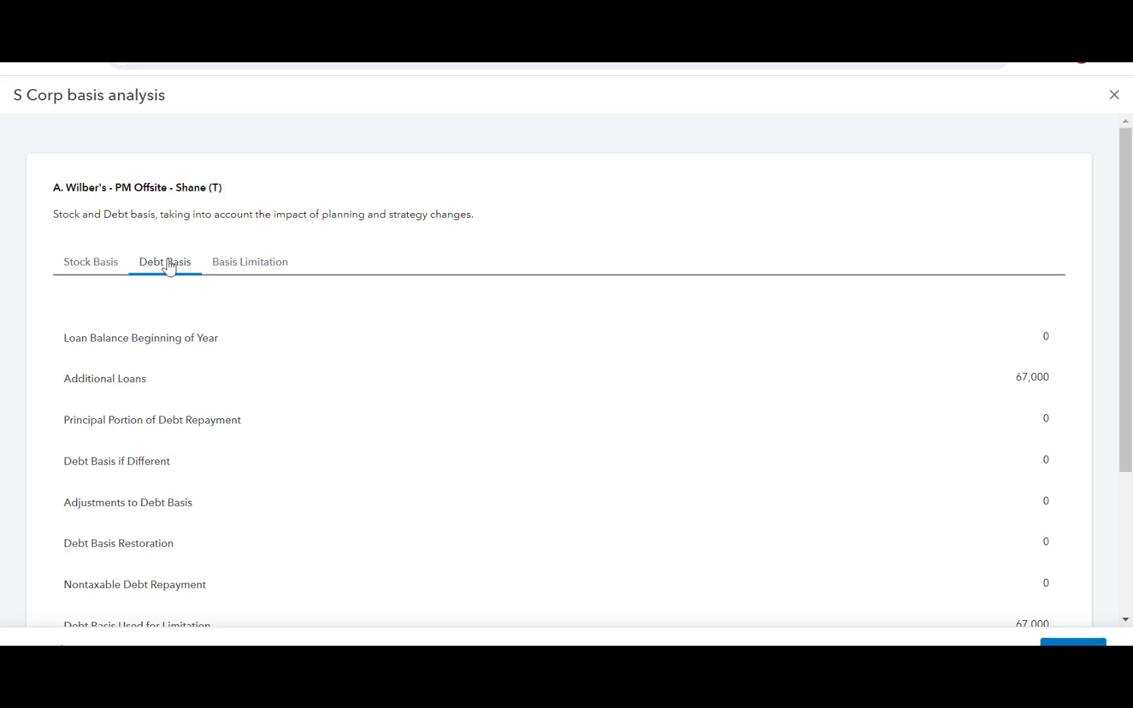
pyautogui.click(245, 265)
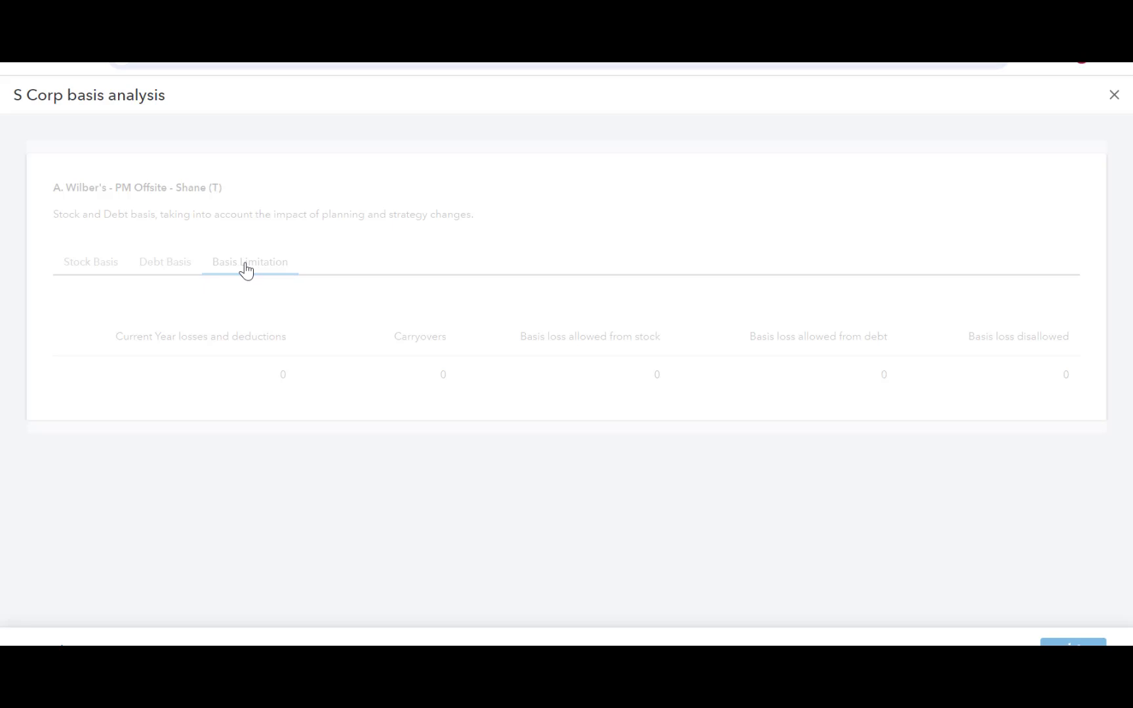
pyautogui.click(102, 271)
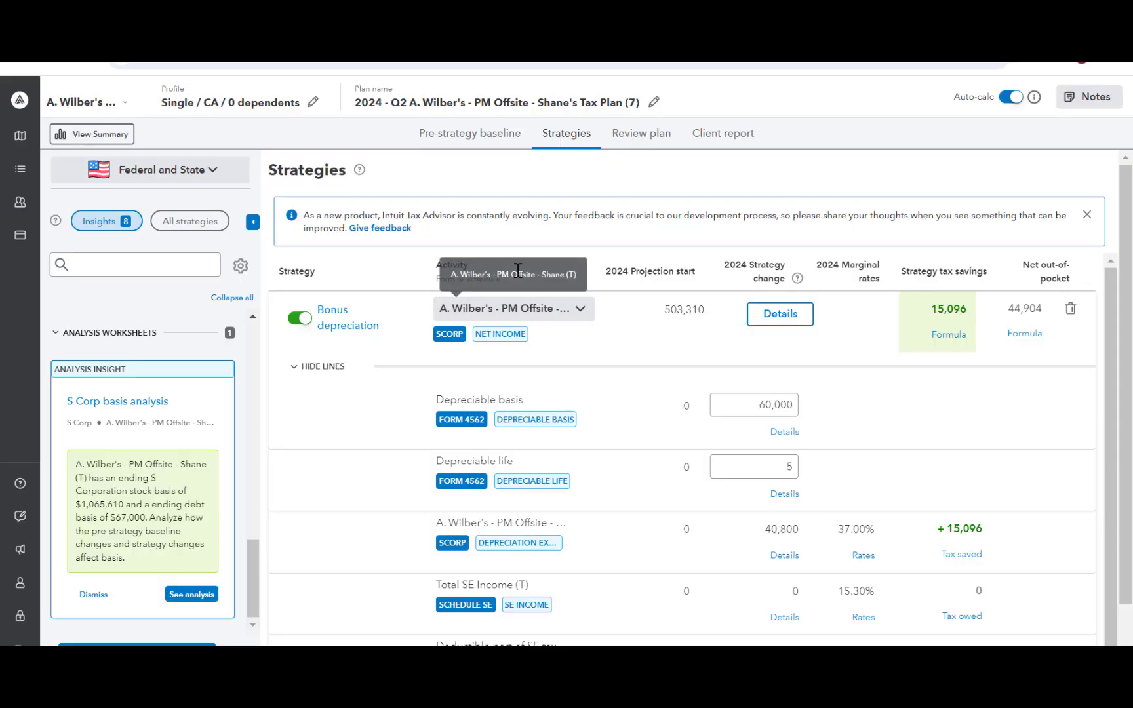
# In the S corporation's basis limitation section of the pre-strategy baseline, set the 2024 distributions or other decreases to 1,500,000.
pyautogui.click(470, 138)
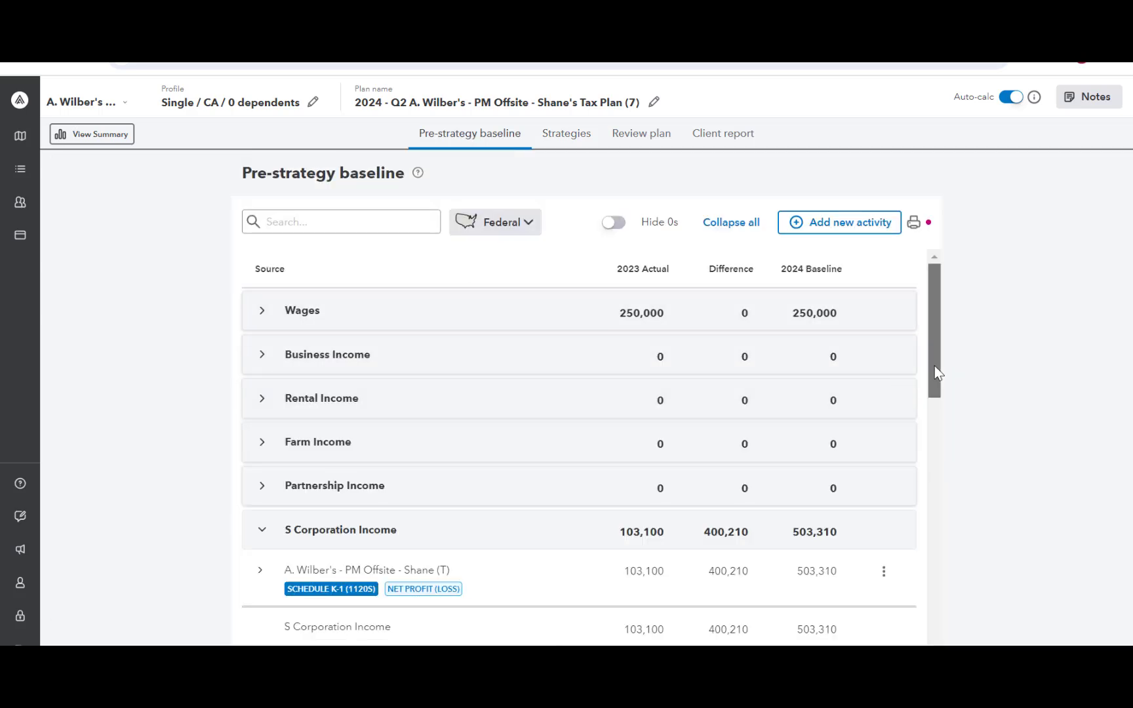
pyautogui.moveTo(934, 366); pyautogui.dragTo(946, 431)
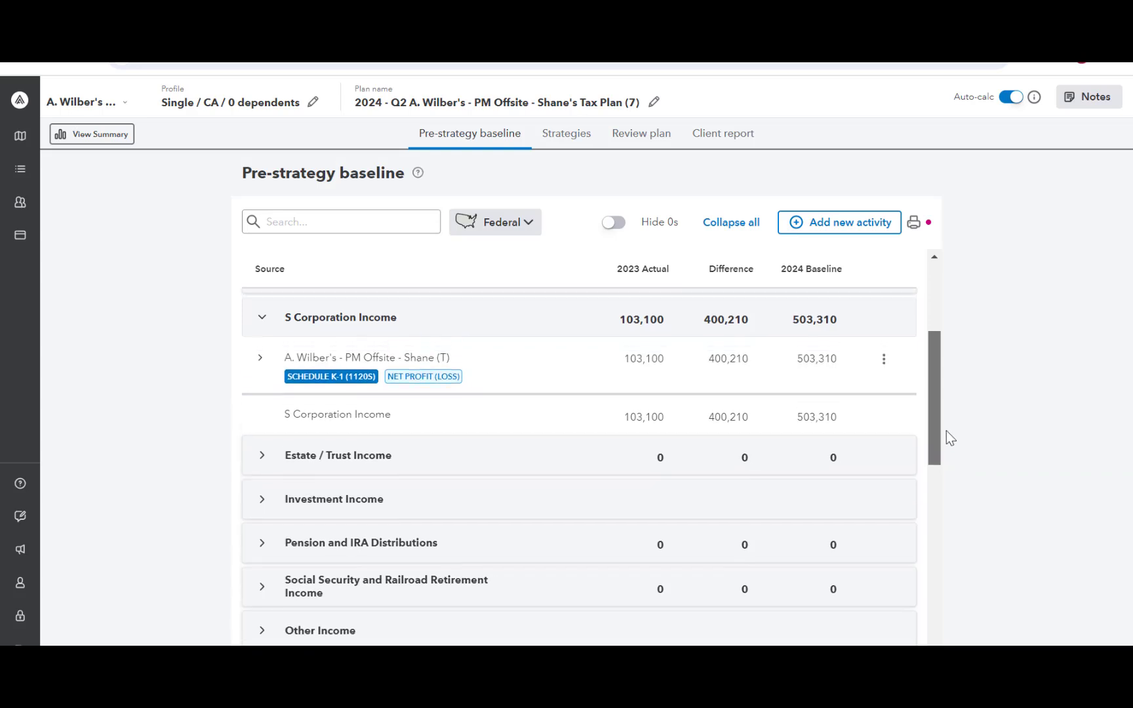
pyautogui.click(262, 374)
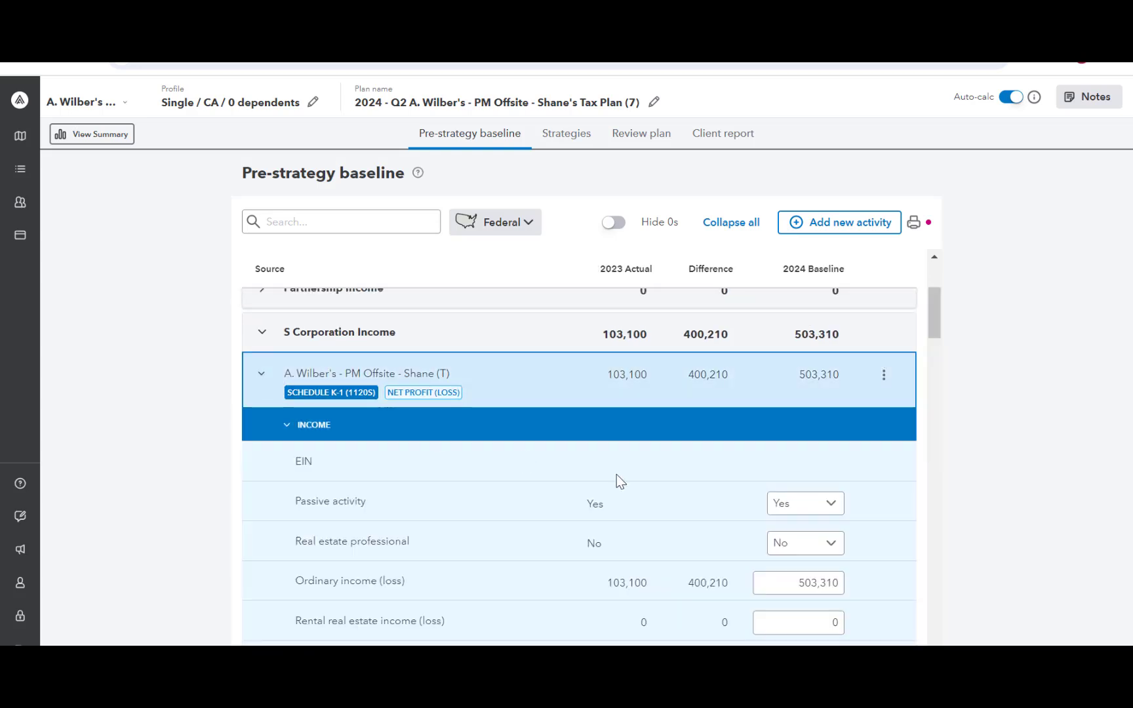
pyautogui.click(287, 428)
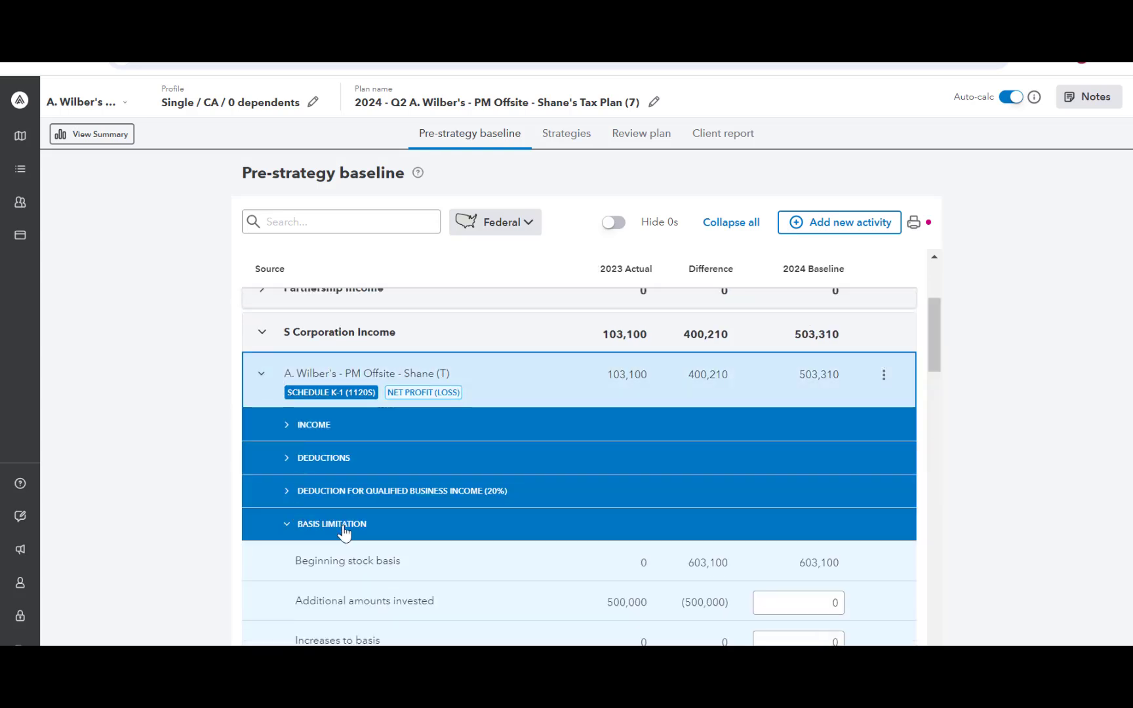
pyautogui.moveTo(937, 353); pyautogui.dragTo(940, 392)
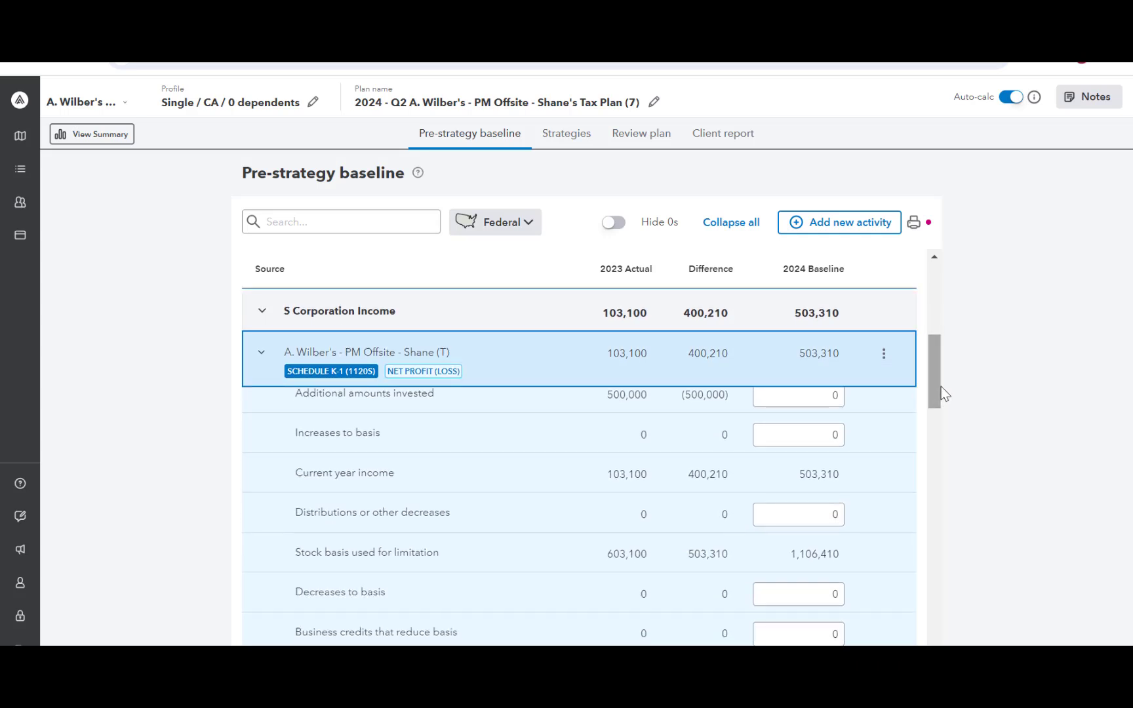
pyautogui.click(819, 514)
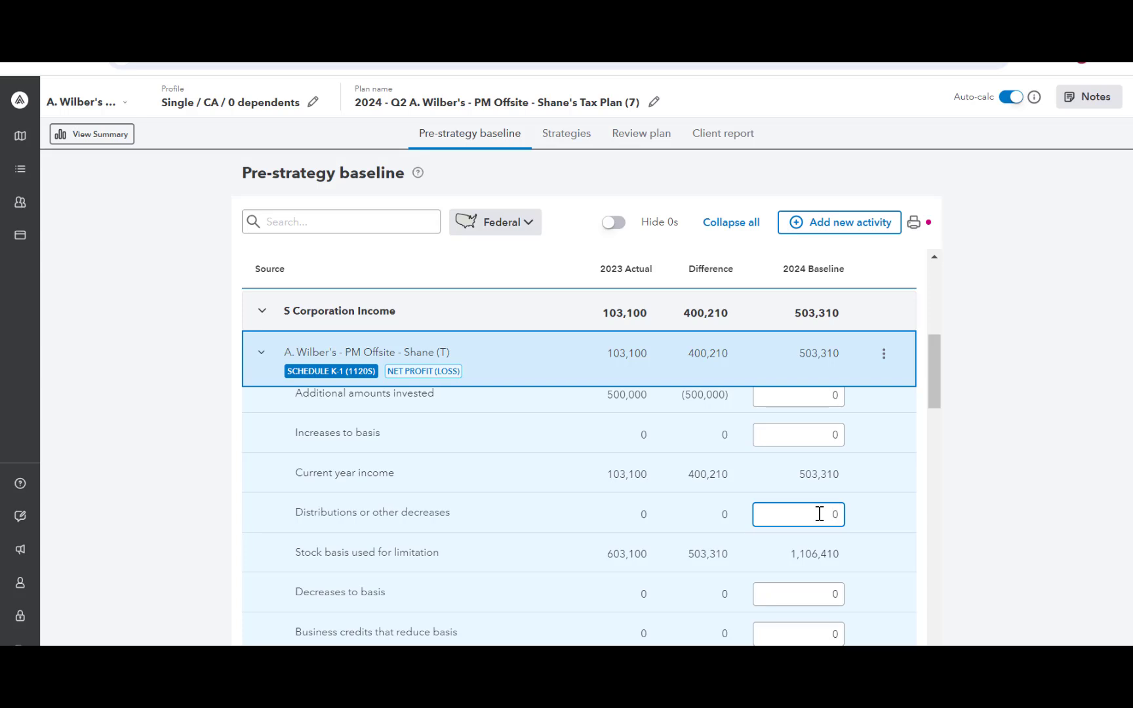
pyautogui.write('1,500,00')
pyautogui.click(891, 513)
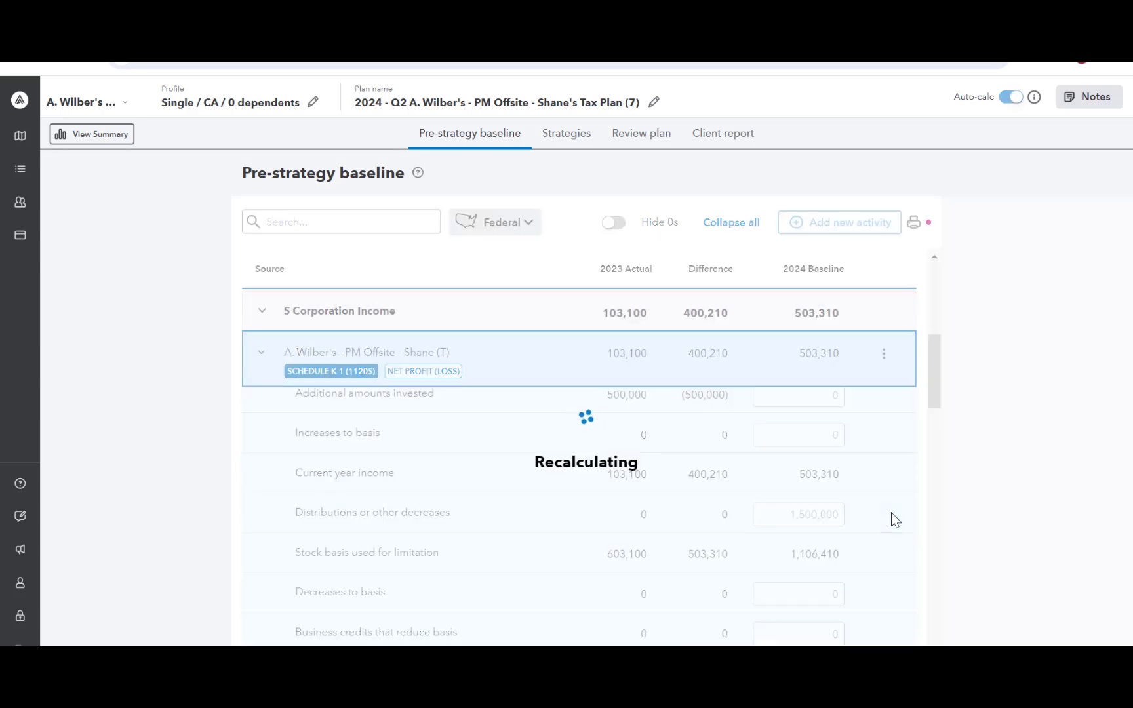
# Return to the strategies and read the updated S Corp basis analysis insight among the analysis worksheets.
pyautogui.click(566, 134)
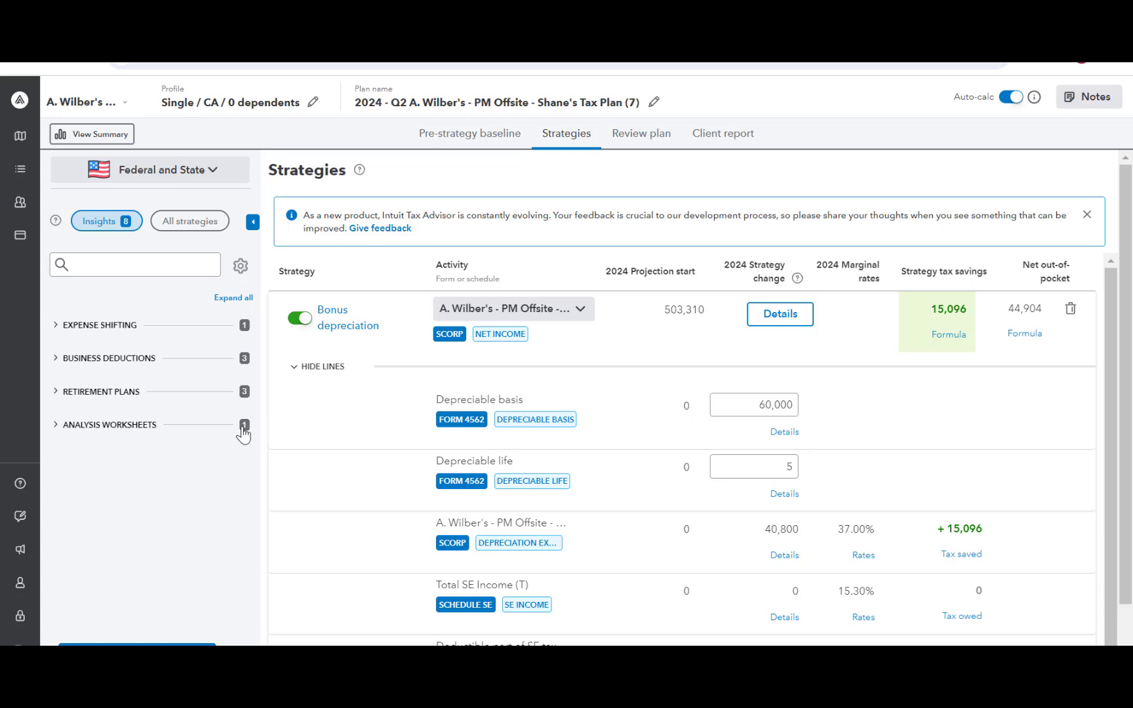
pyautogui.click(152, 430)
pyautogui.moveTo(258, 395); pyautogui.dragTo(260, 480)
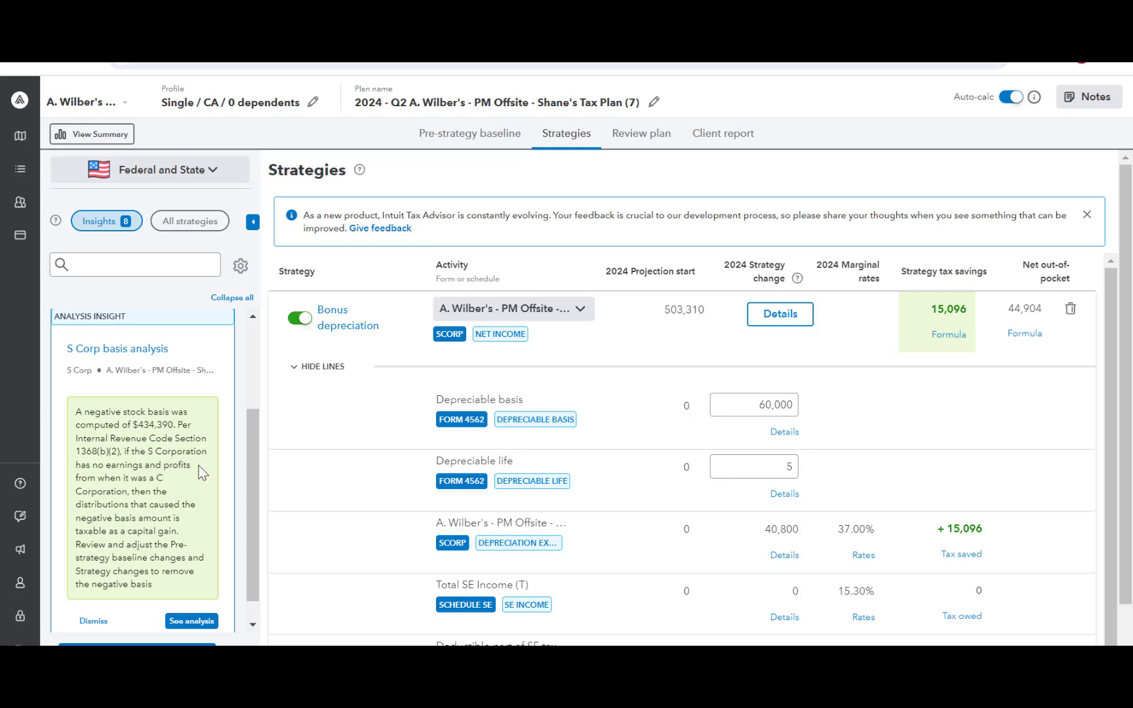
# Open the full S Corp basis analysis, highlight its explanatory note on stock basis, and review the stock basis figures.
pyautogui.click(191, 621)
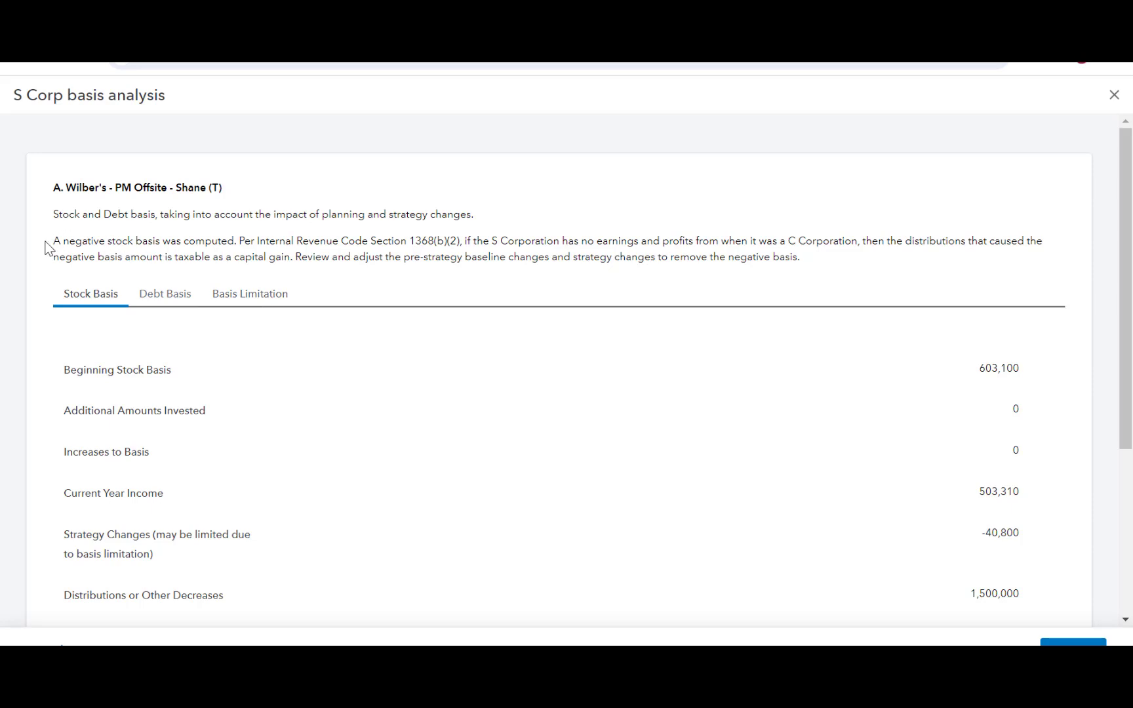
pyautogui.moveTo(51, 244); pyautogui.dragTo(201, 257)
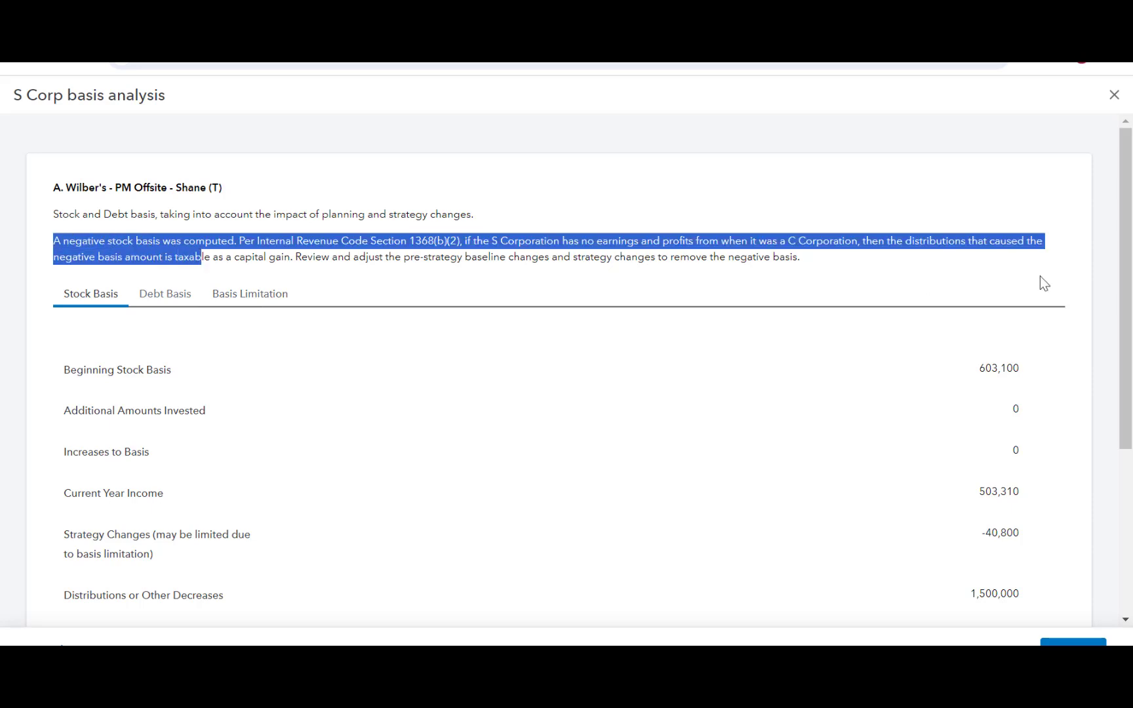
pyautogui.scroll(-3, 1121, 294)
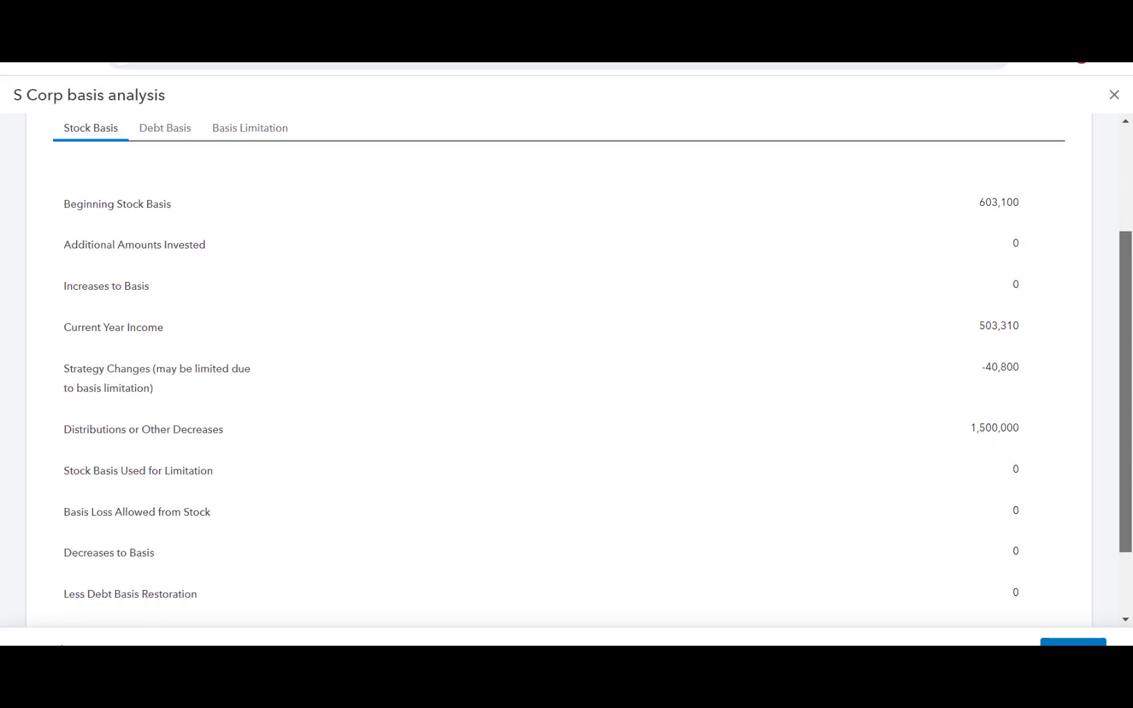
pyautogui.scroll(3, 564, 367)
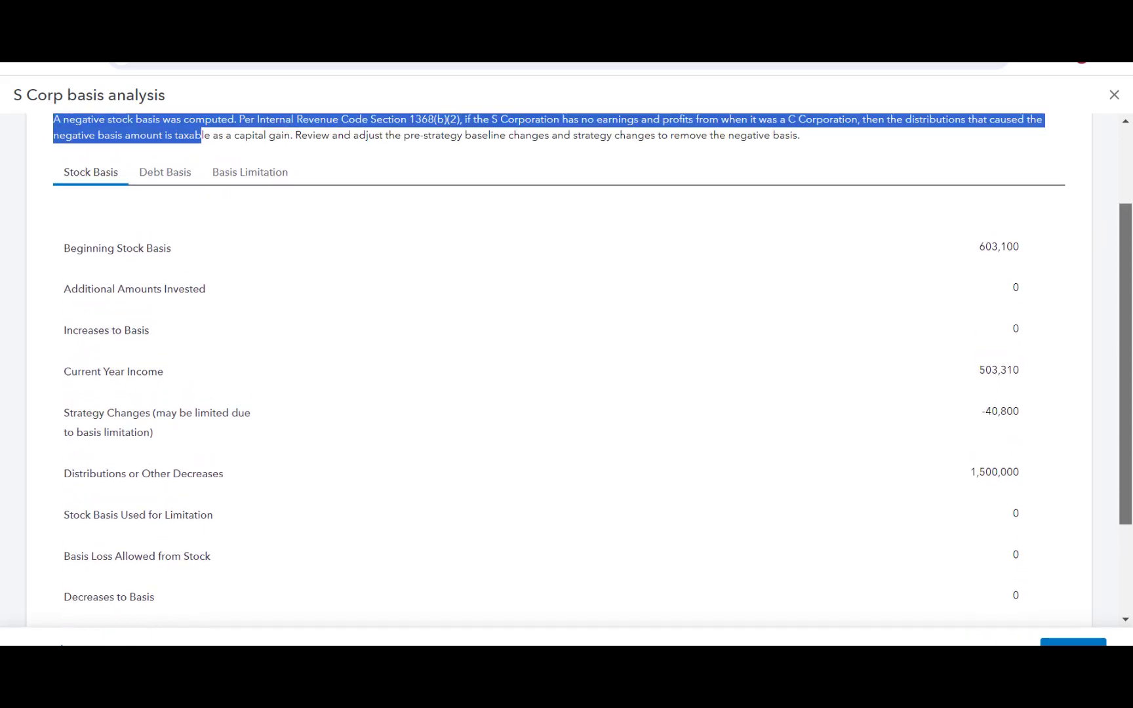